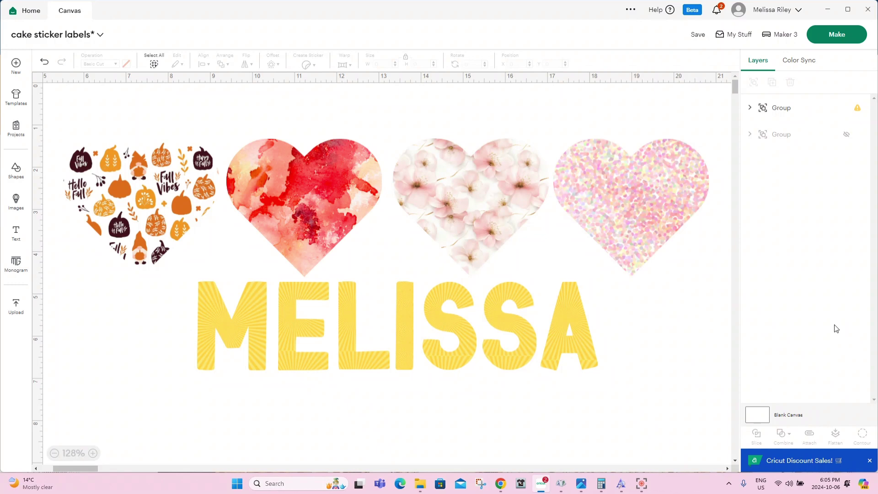
Hide the group containing the four patterned hearts and the yellow name lettering
click(542, 223)
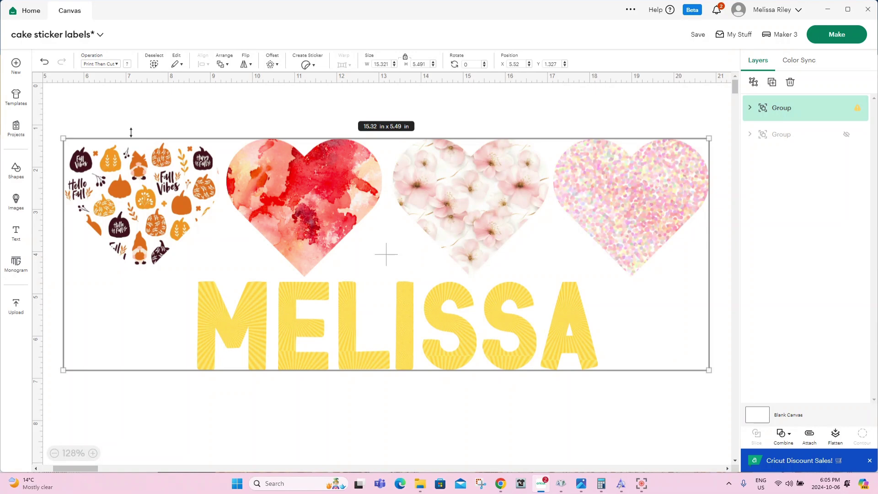
click(686, 388)
drag(705, 391, 87, 130)
mouse_move(850, 114)
click(847, 110)
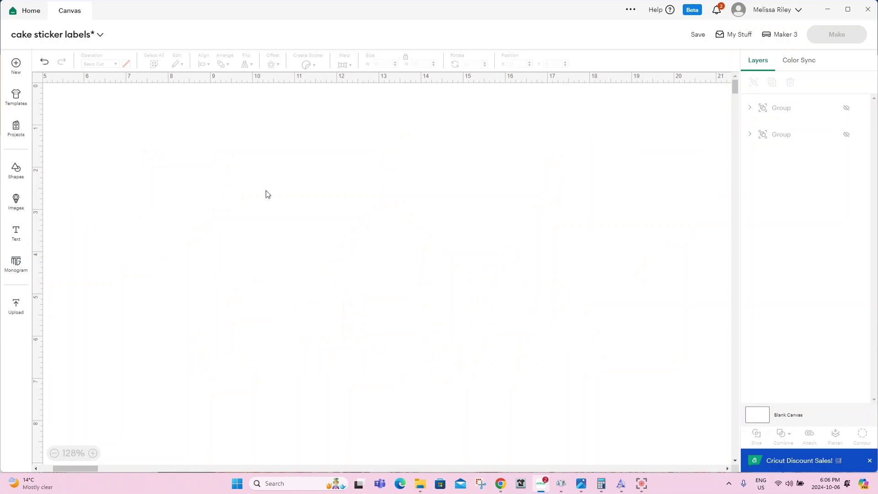
Insert the plain heart from the free shapes and enlarge it to about 6.09 × 5.38 in, placing it near the canvas centre
click(18, 177)
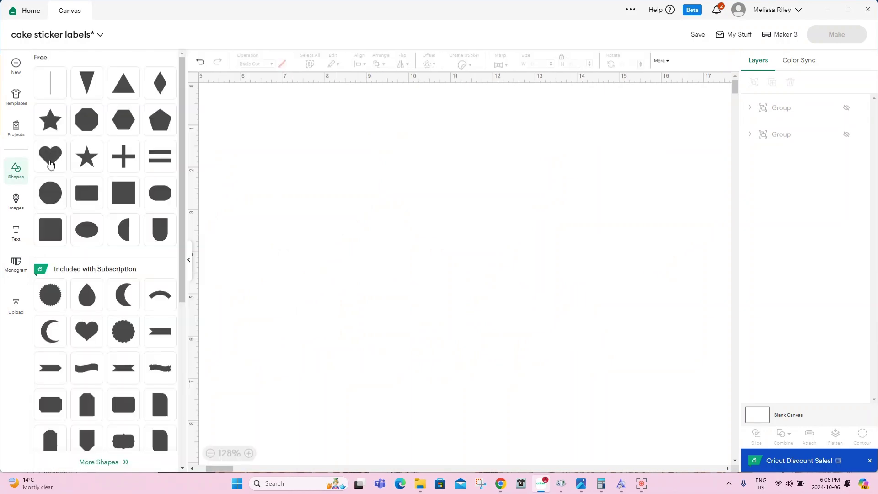
click(50, 158)
click(18, 177)
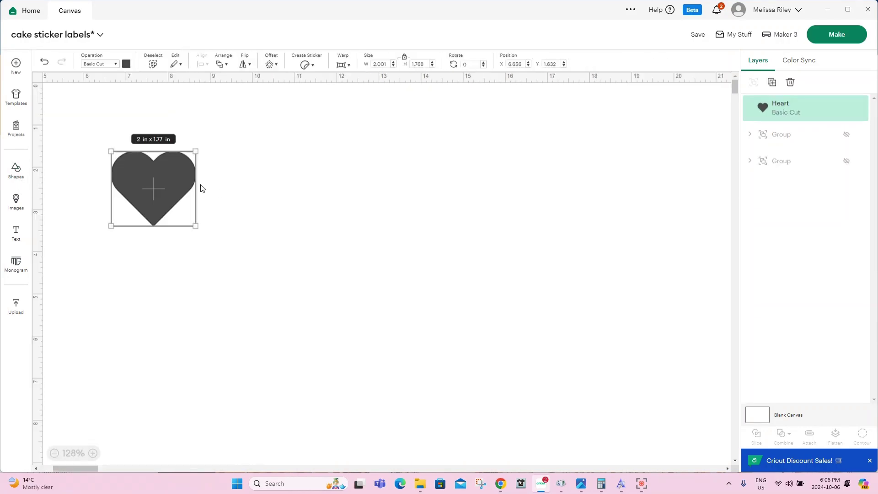
drag(171, 189, 400, 184)
drag(420, 220, 592, 373)
drag(521, 288, 564, 276)
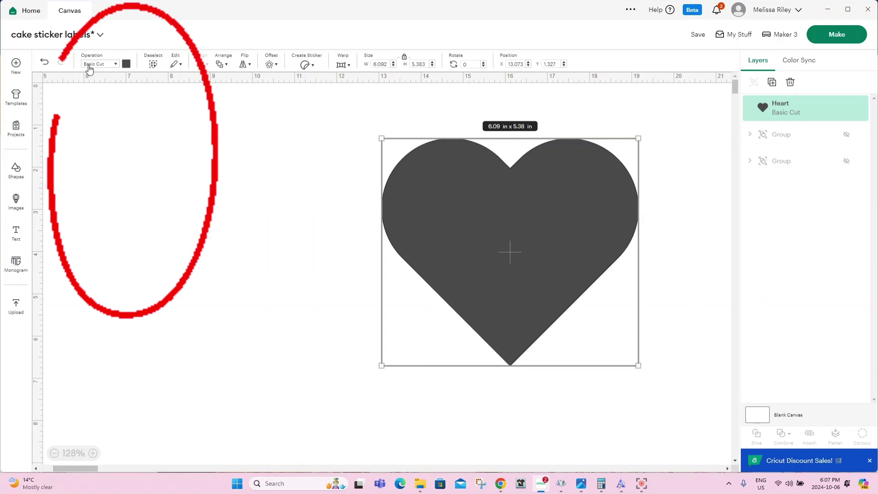
Set the heart's operation to Print Then Cut and its print type to Pattern
click(111, 67)
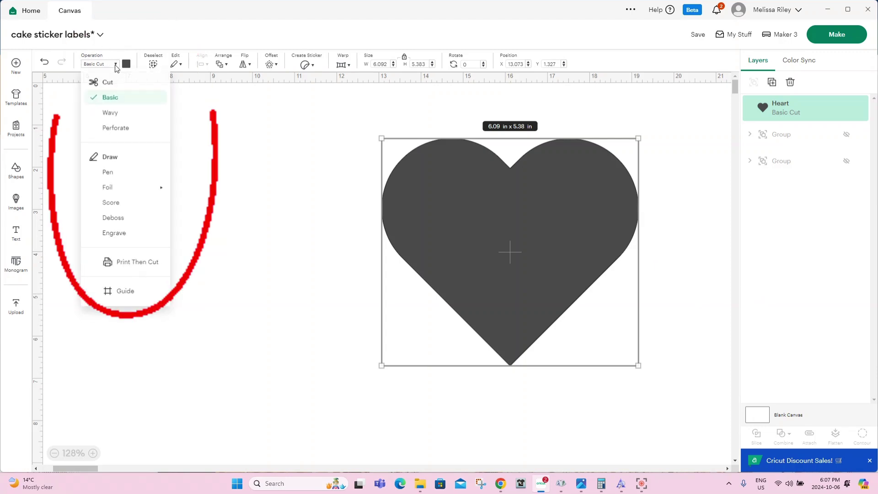
click(136, 275)
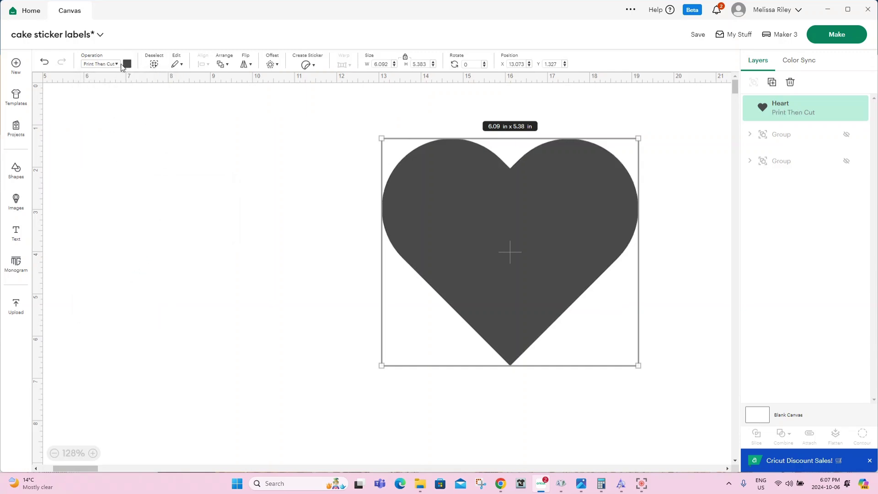
click(127, 64)
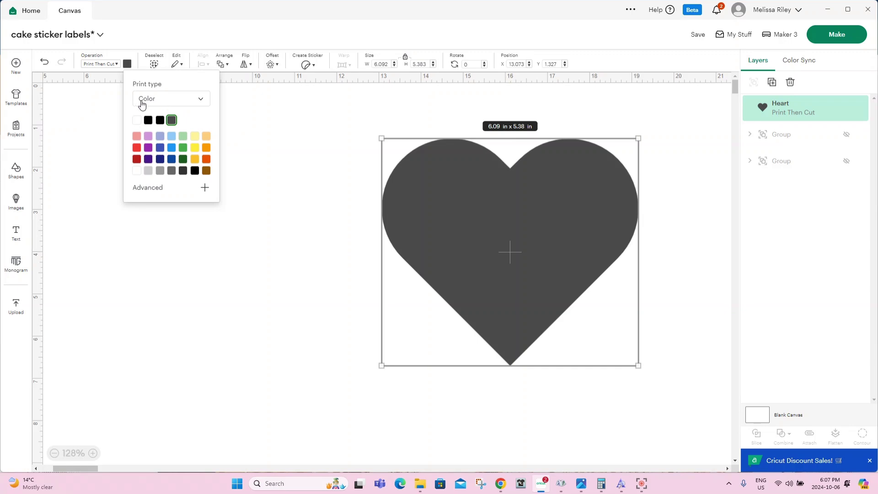
click(200, 104)
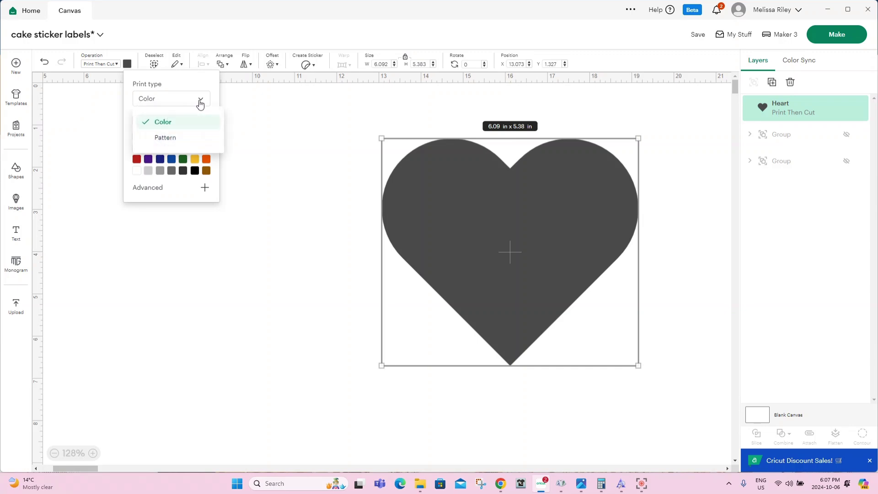
click(177, 140)
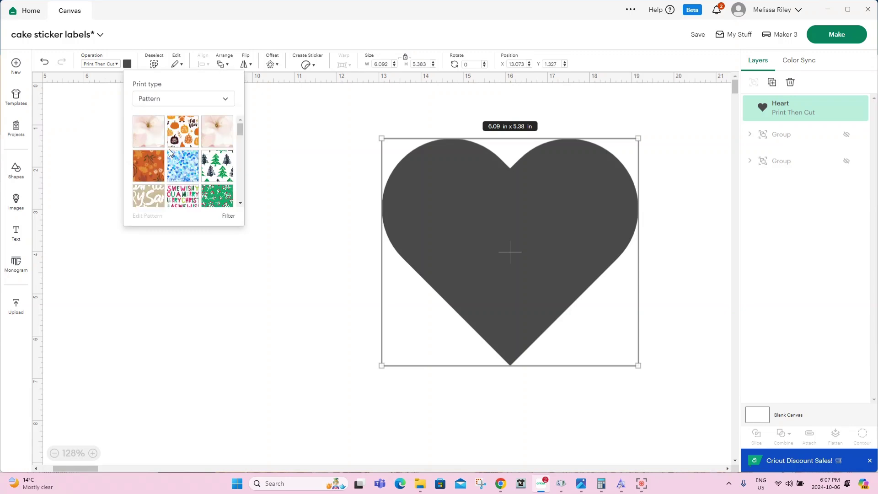
Look through the available patterns and fill the heart with the yellow sunburst pattern
scroll(208, 151, down, 10)
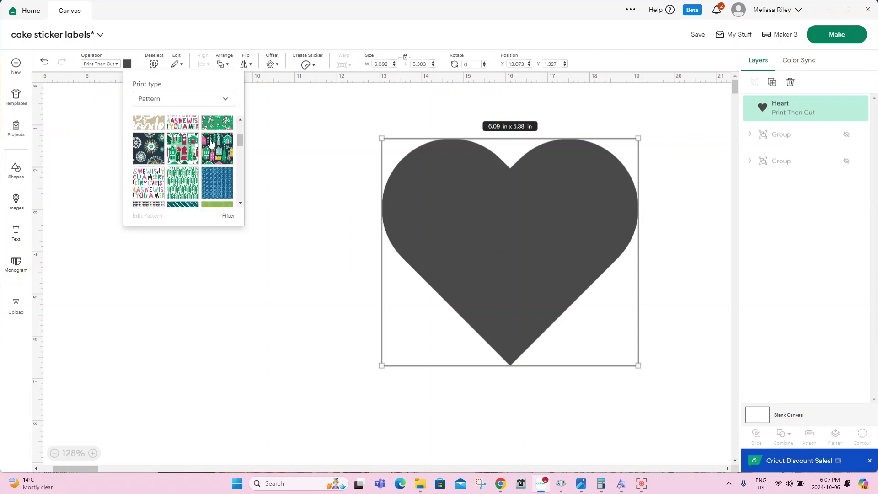
scroll(208, 178, up, 8)
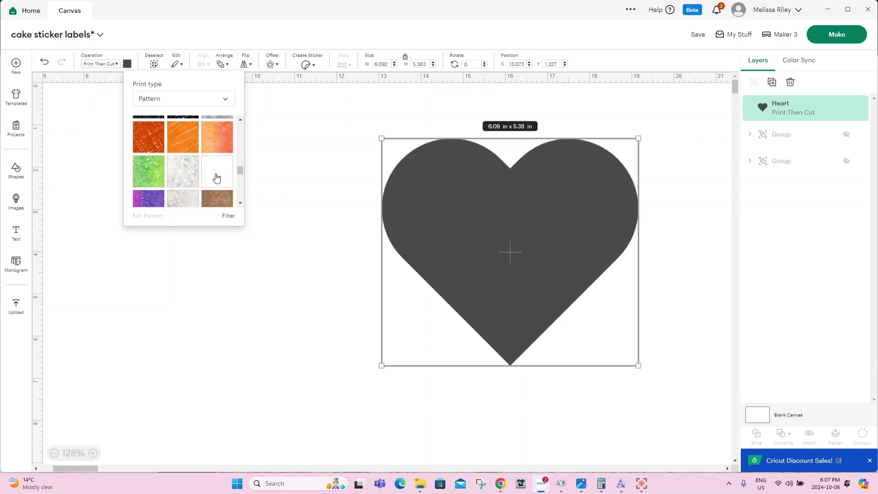
scroll(216, 176, down, 3)
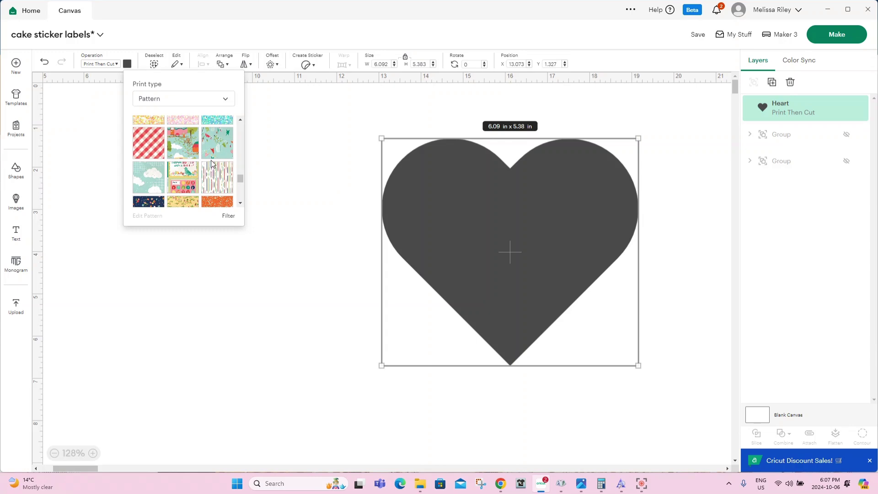
scroll(214, 167, down, 4)
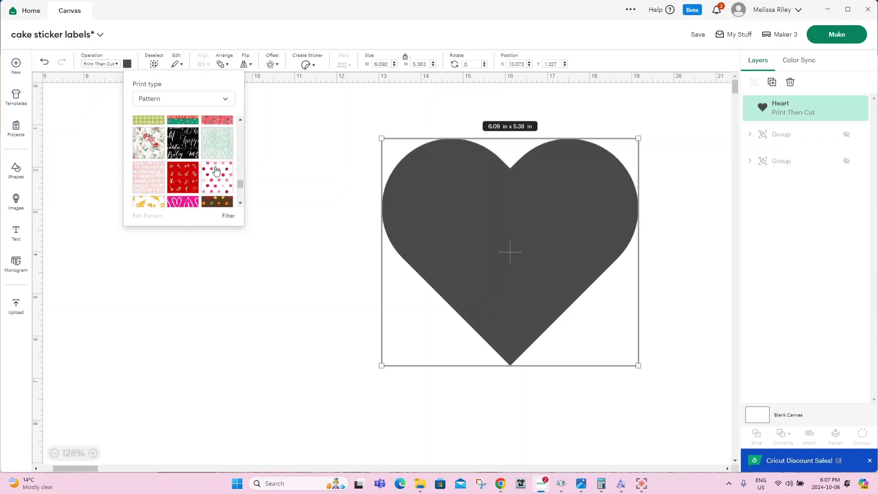
scroll(217, 170, up, 10)
scroll(220, 171, up, 3)
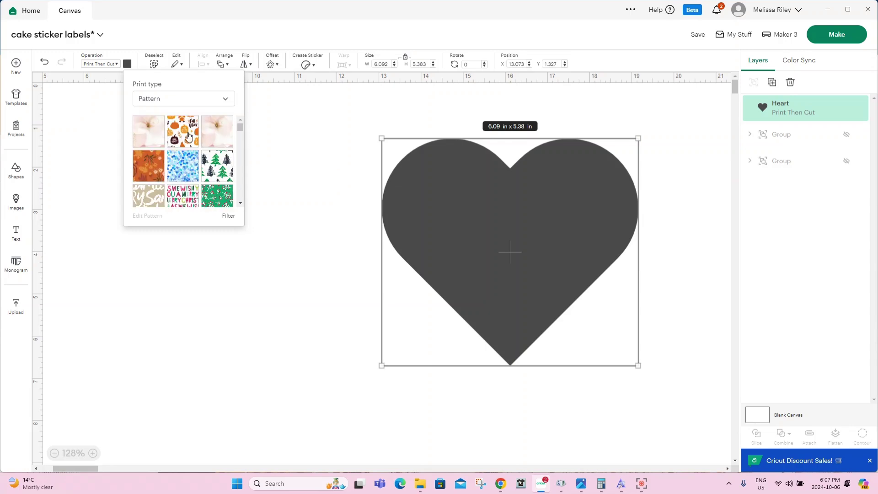
scroll(190, 168, down, 5)
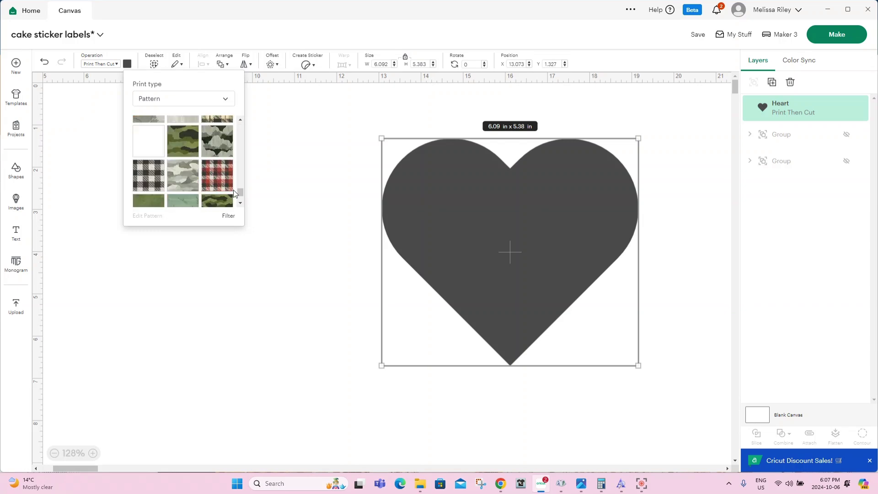
scroll(197, 183, up, 8)
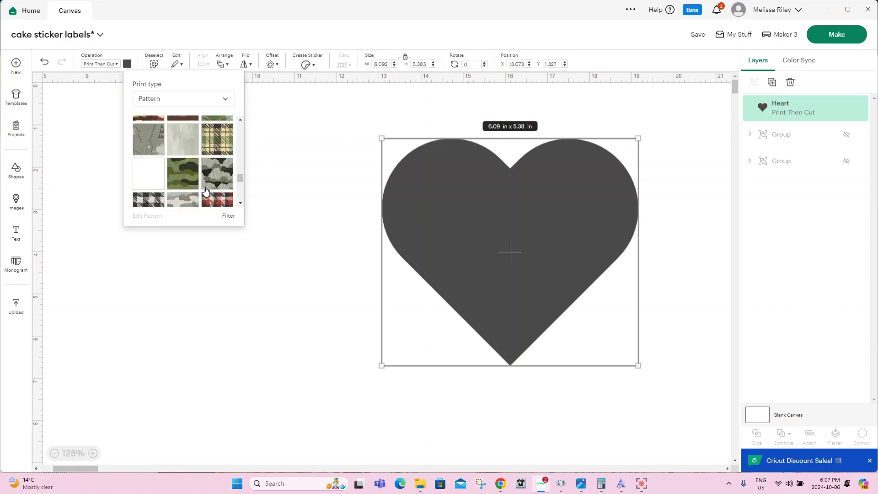
scroll(190, 174, down, 10)
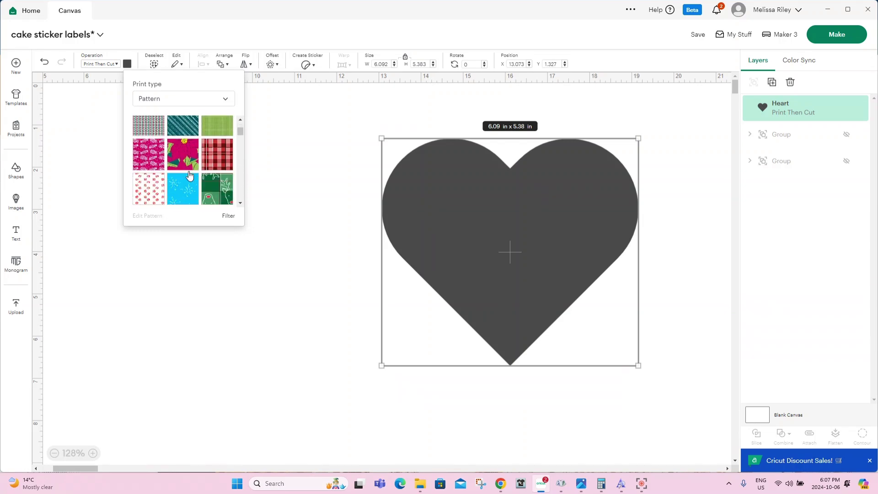
scroll(189, 174, down, 8)
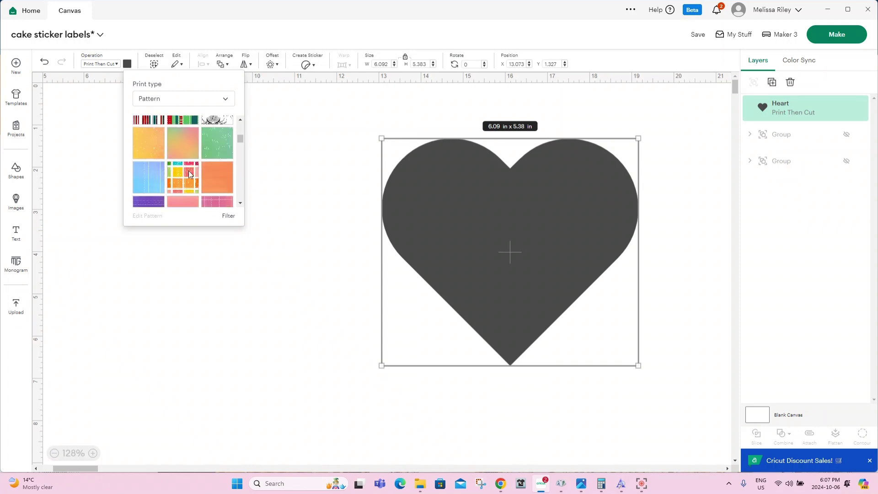
scroll(190, 174, down, 8)
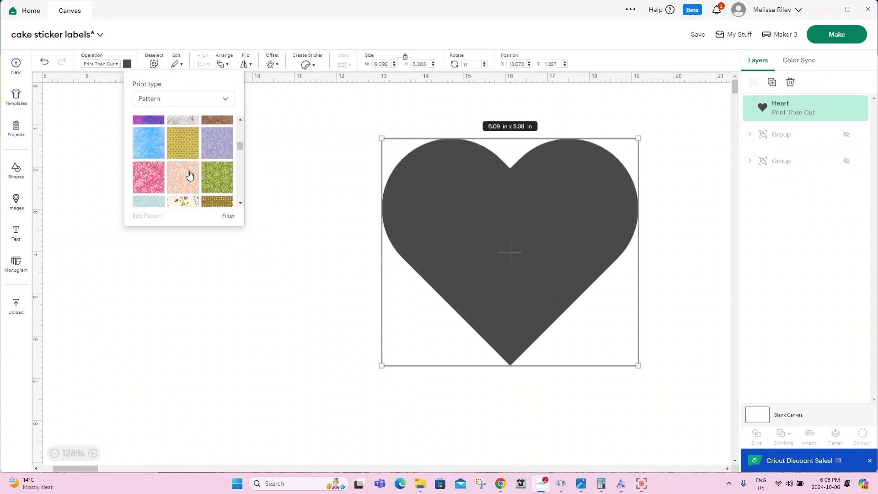
scroll(190, 173, down, 2)
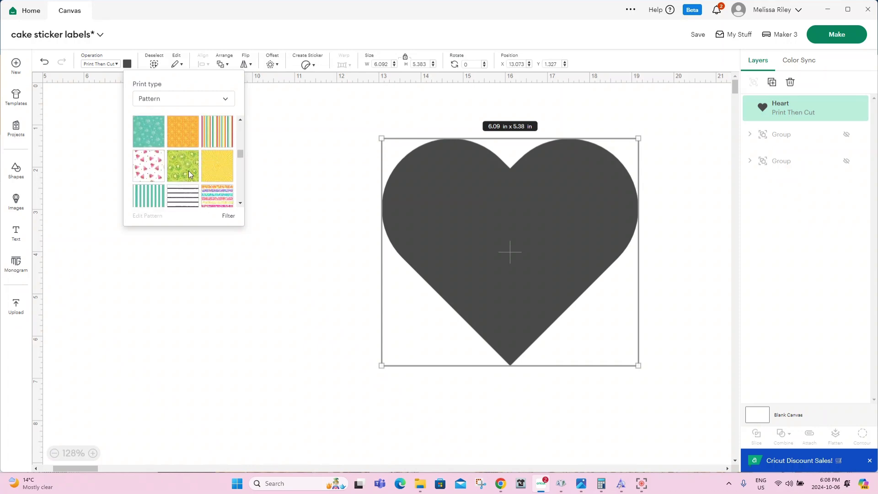
click(207, 171)
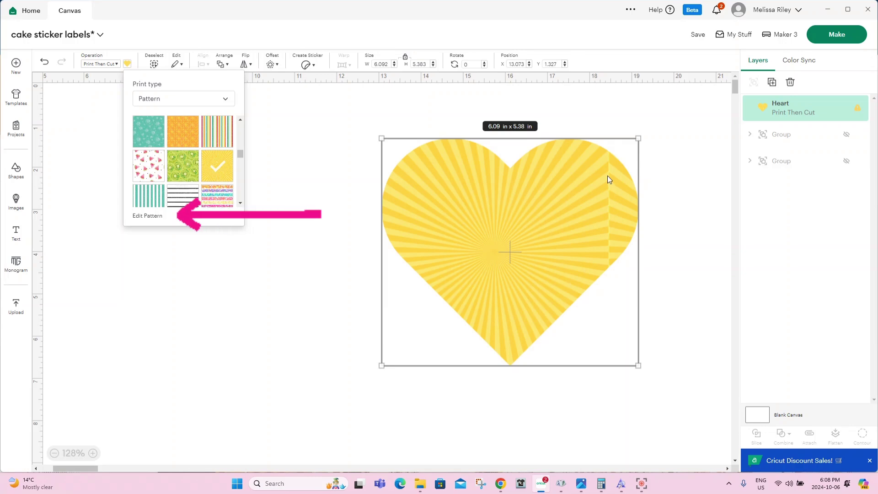
Edit the heart's sunburst pattern to scale 144, horizontal offset 5 and vertical offset 0
click(143, 221)
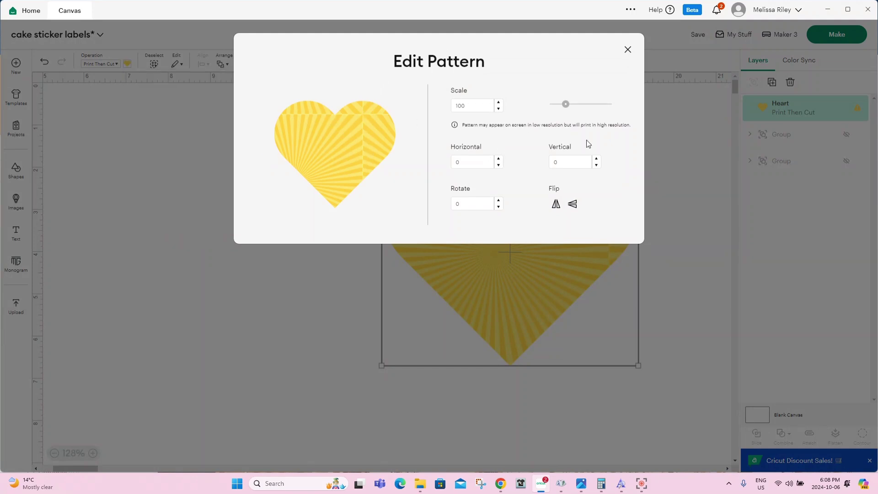
drag(566, 105, 572, 106)
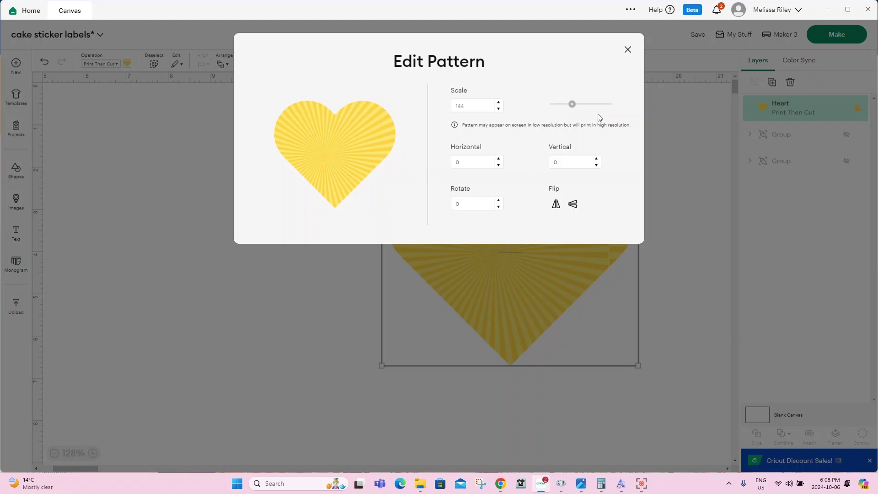
click(498, 159)
click(499, 159)
click(498, 159)
click(498, 159)
click(499, 159)
click(498, 159)
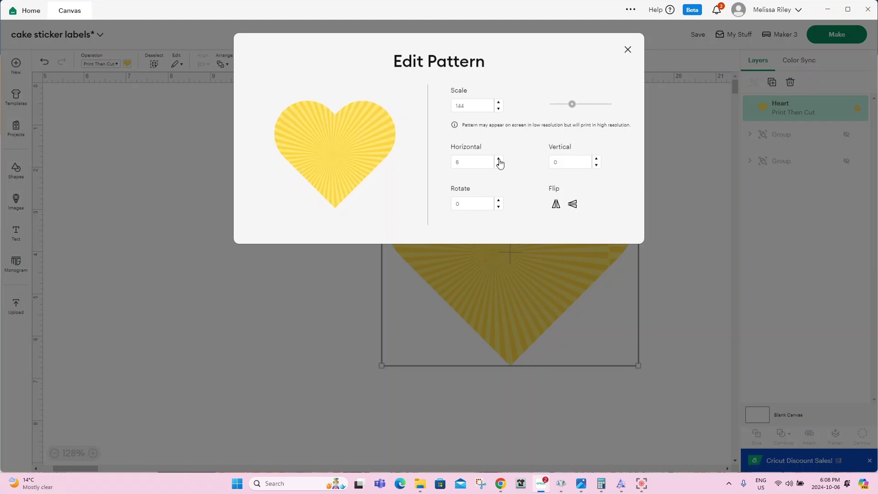
click(498, 165)
click(596, 165)
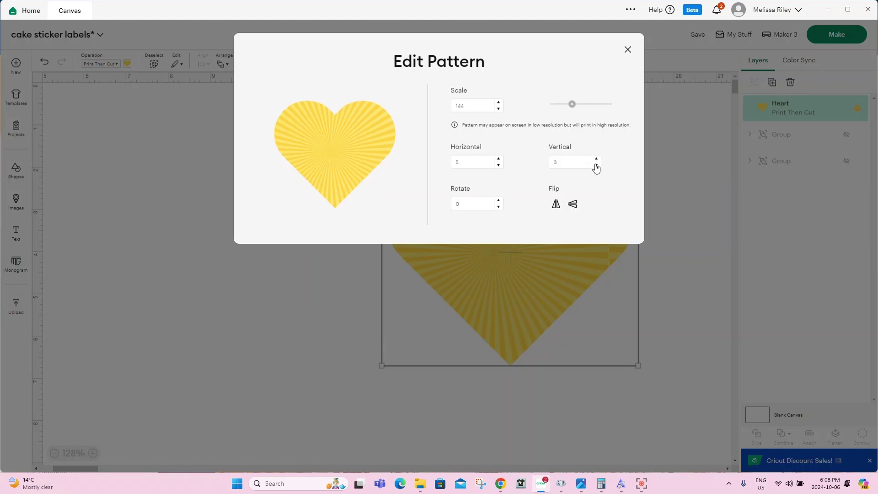
click(596, 166)
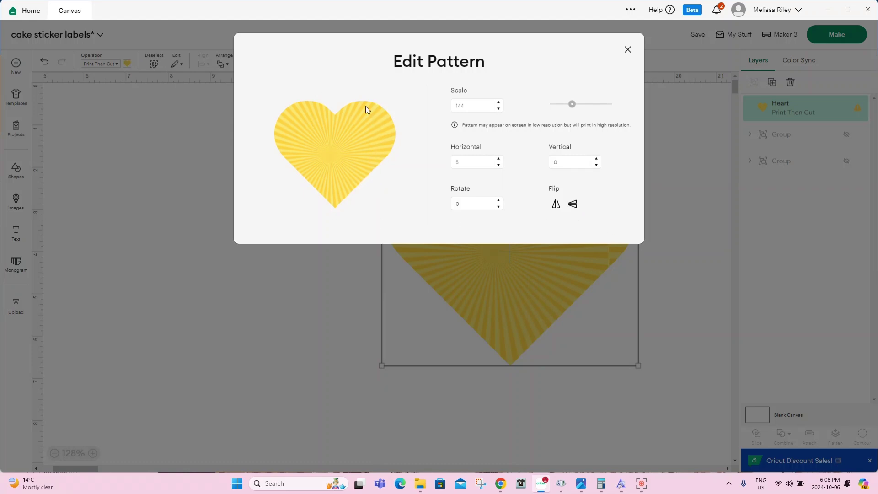
click(319, 284)
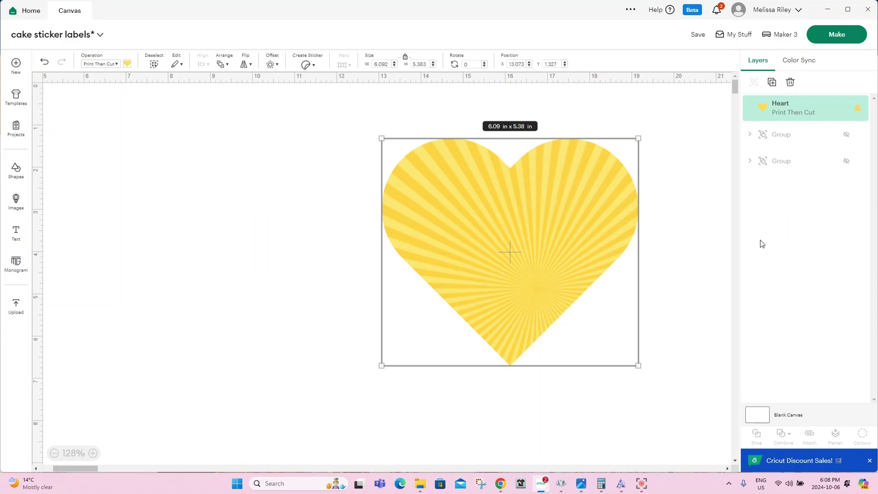
Shrink the sunburst heart to about 3.28 × 2.9 in and move it to the canvas's upper-right area
click(697, 247)
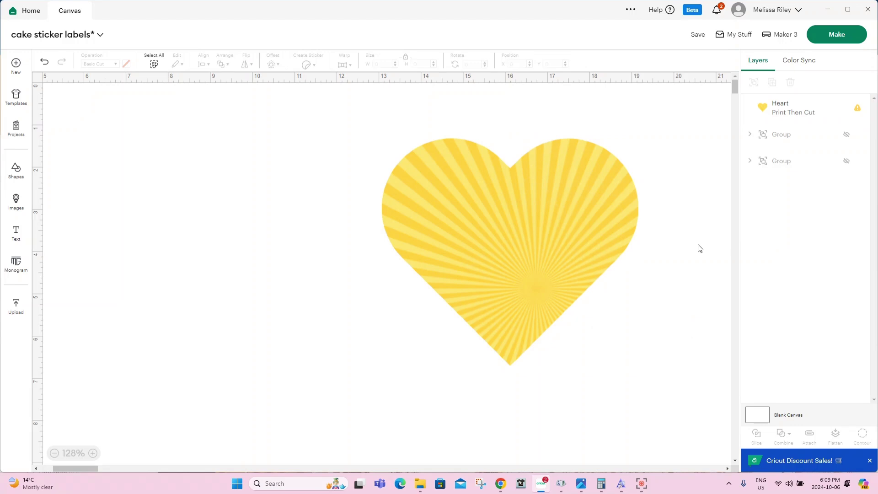
click(576, 222)
drag(638, 364, 520, 249)
drag(443, 194, 626, 165)
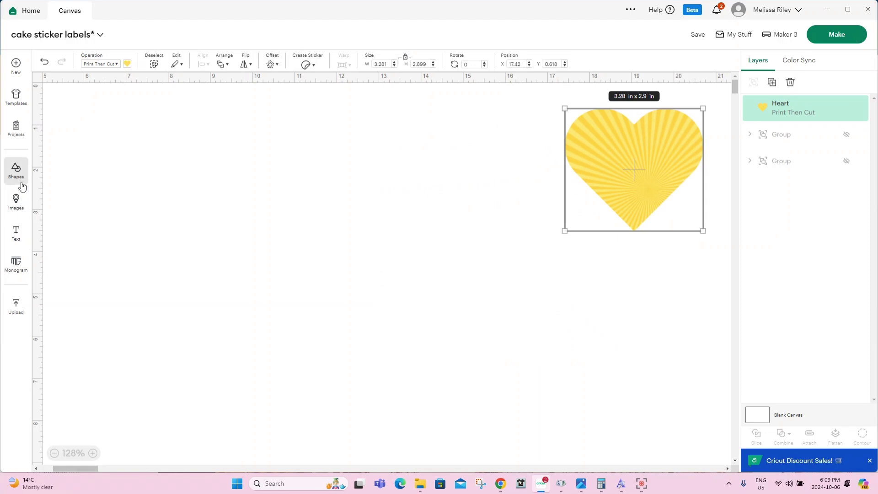
Insert the heart with curved sides from the shapes included with the subscription
click(16, 170)
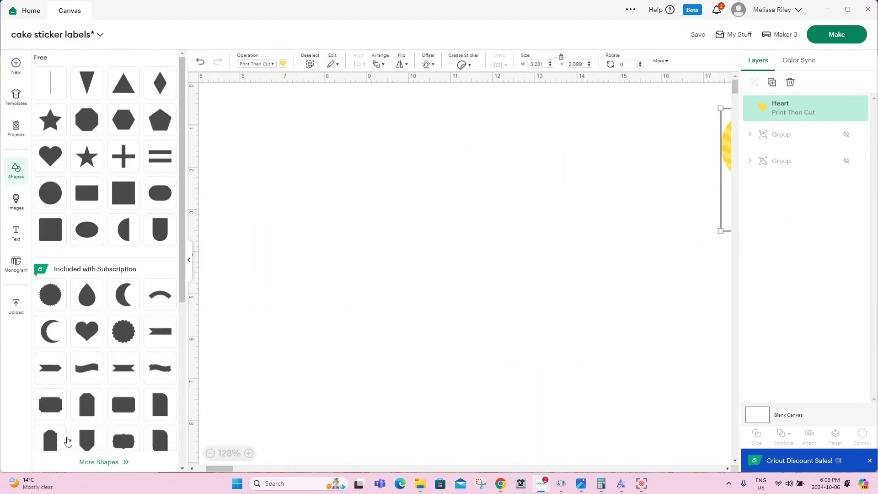
scroll(108, 359, down, 4)
scroll(95, 142, up, 3)
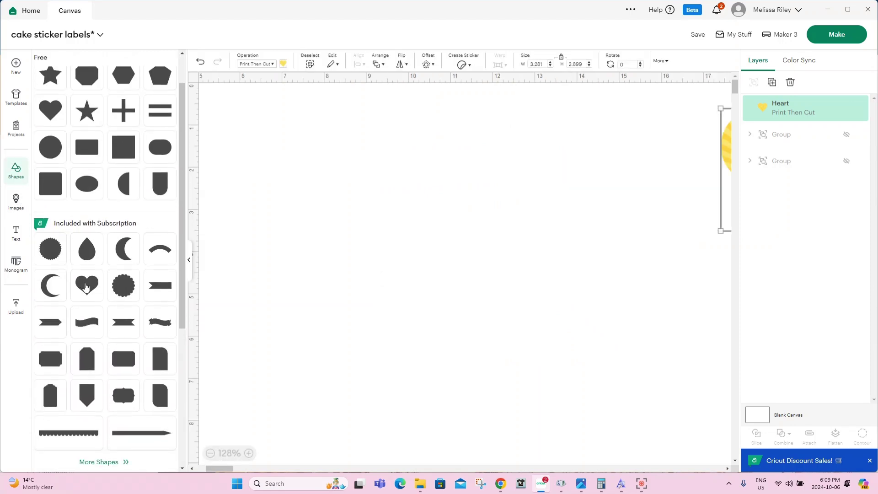
click(87, 285)
click(18, 169)
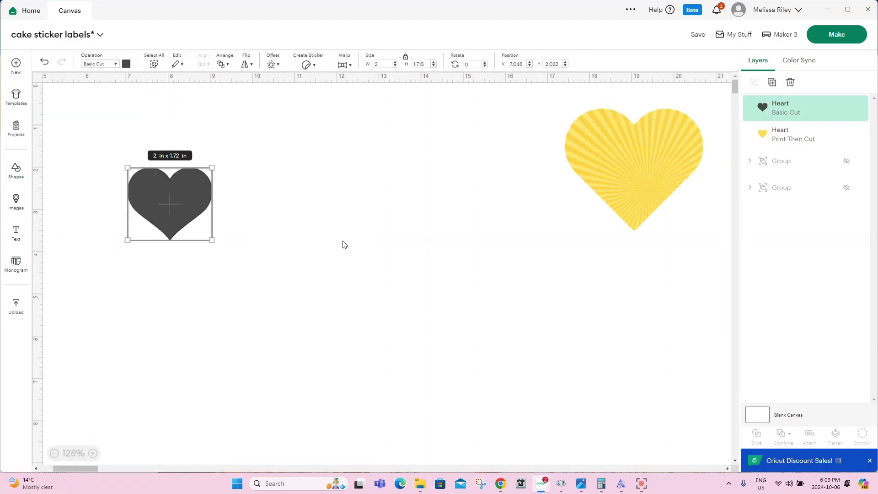
Enlarge the new dark heart to about 6.12 × 5.25 in and arrange it beside the sunburst heart without overlap
drag(211, 239, 380, 330)
drag(320, 253, 471, 211)
drag(621, 190, 637, 210)
drag(478, 217, 502, 211)
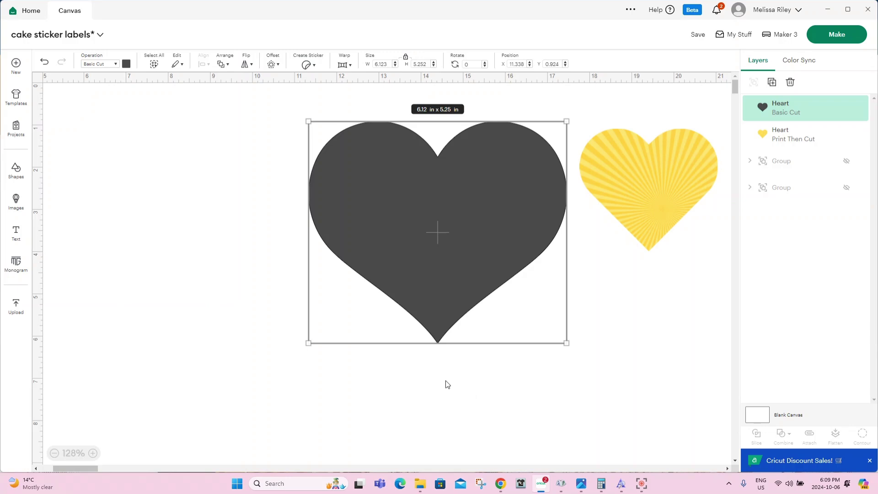
Open the pattern fill upload page, and switch to the Chrome window showing Creative Fabrica
click(17, 307)
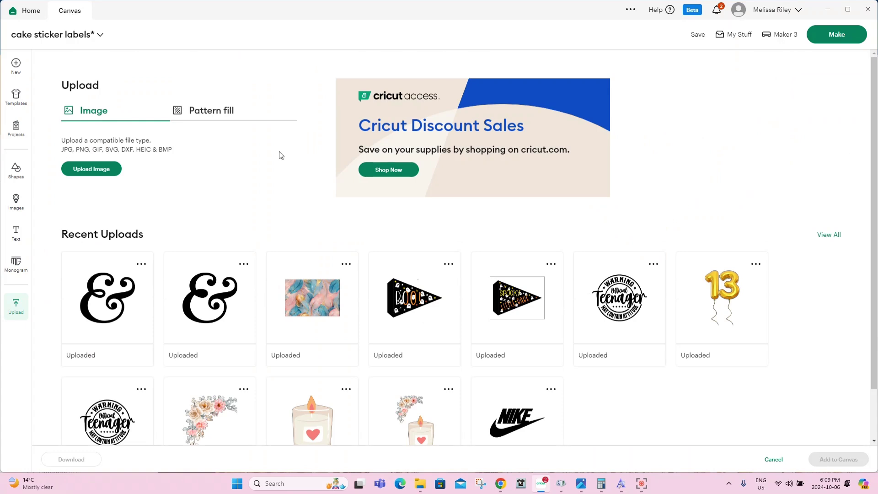
click(219, 112)
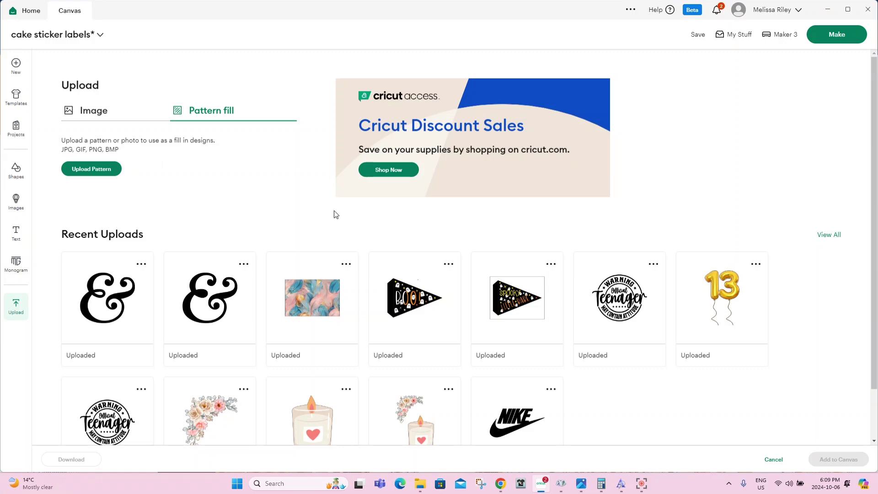
mouse_move(500, 484)
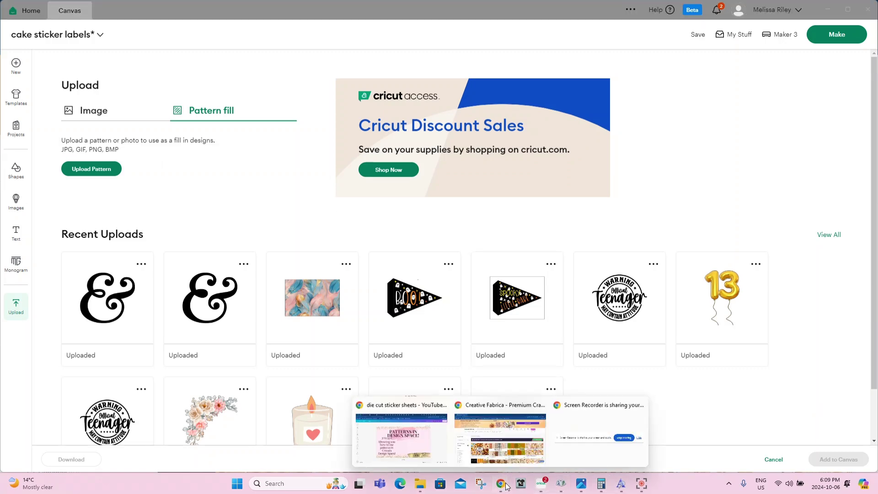
click(510, 458)
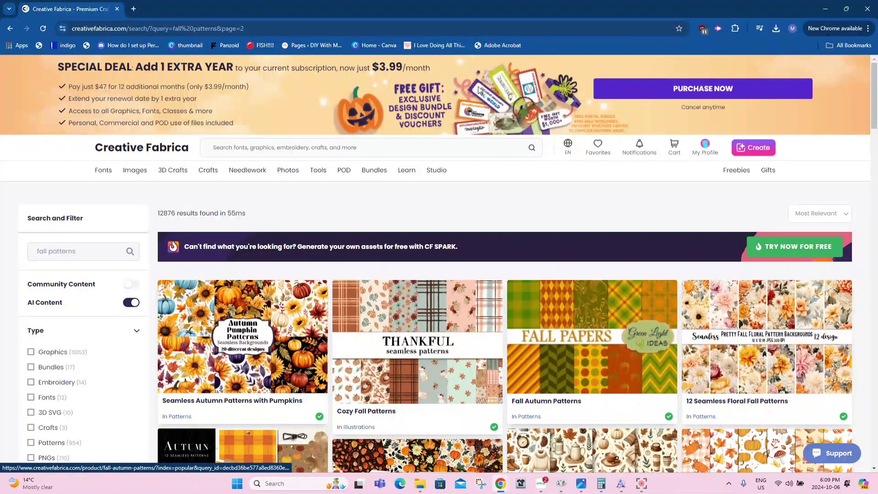
Search Google Images for "fall patterns" in a new browser tab
click(134, 9)
text(FALL)
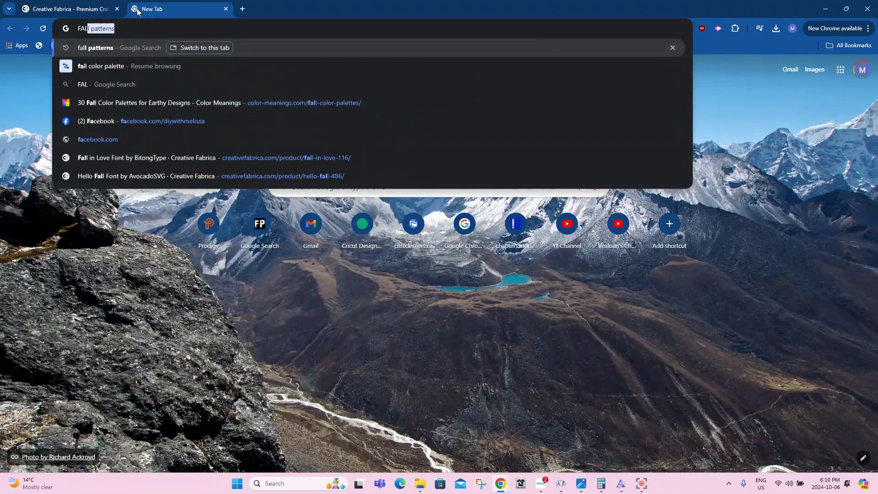
key(Return)
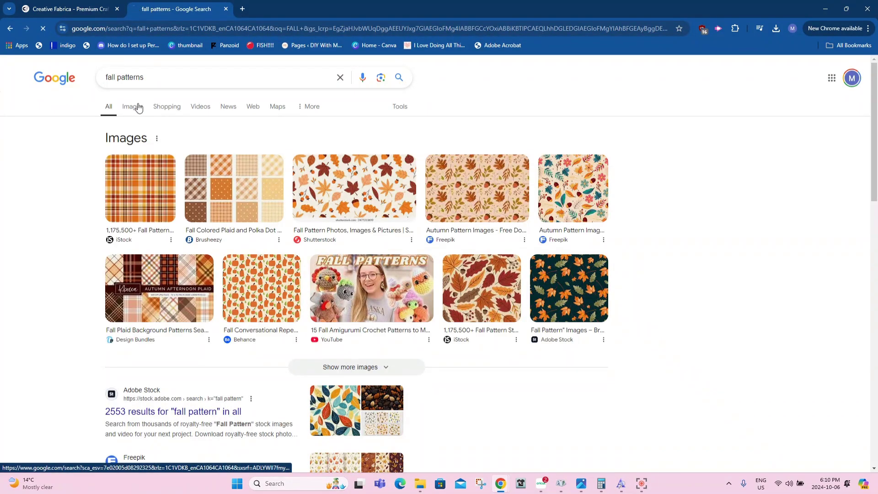
click(134, 106)
Browse the fall pattern images and preview the umbrella pattern and the hand-drawn pattern with acorns, leaves and flowers
scroll(552, 296, down, 6)
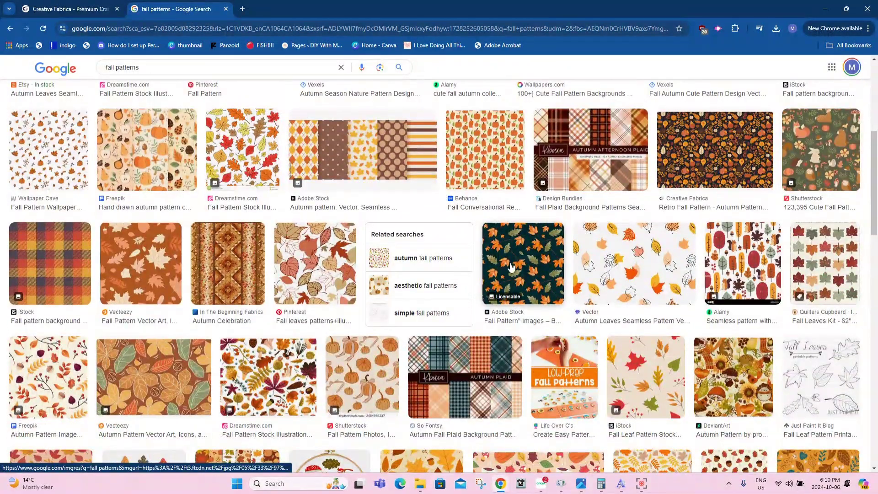
scroll(382, 266, up, 1)
scroll(382, 266, up, 3)
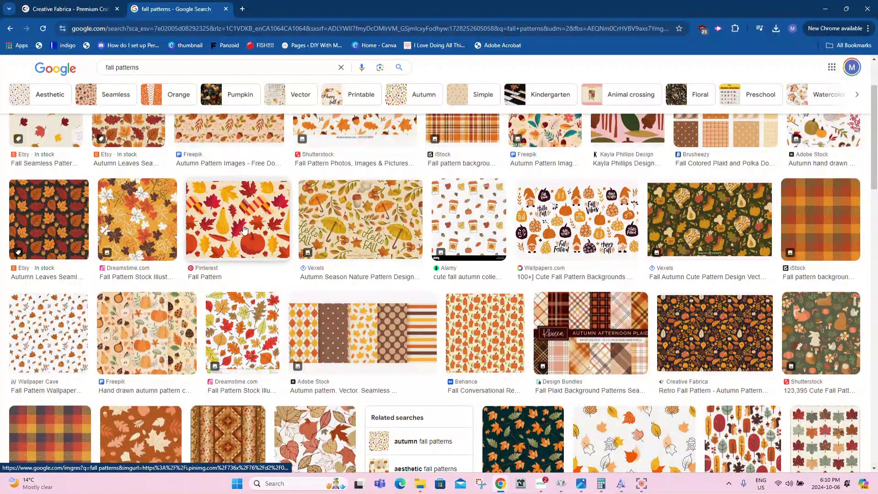
click(351, 225)
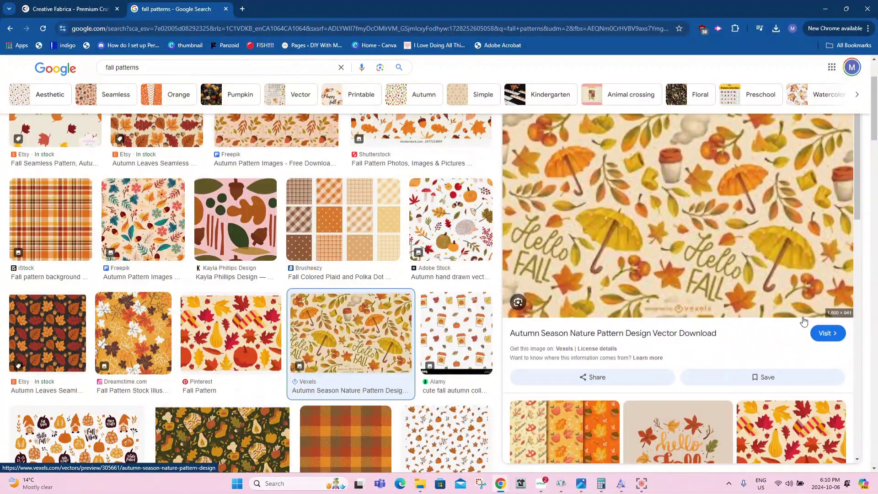
scroll(793, 305, down, 3)
scroll(799, 368, down, 3)
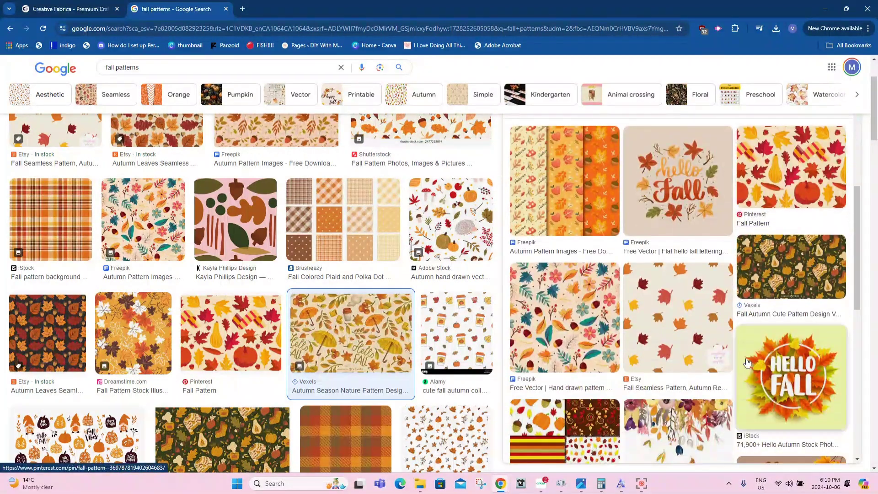
click(574, 334)
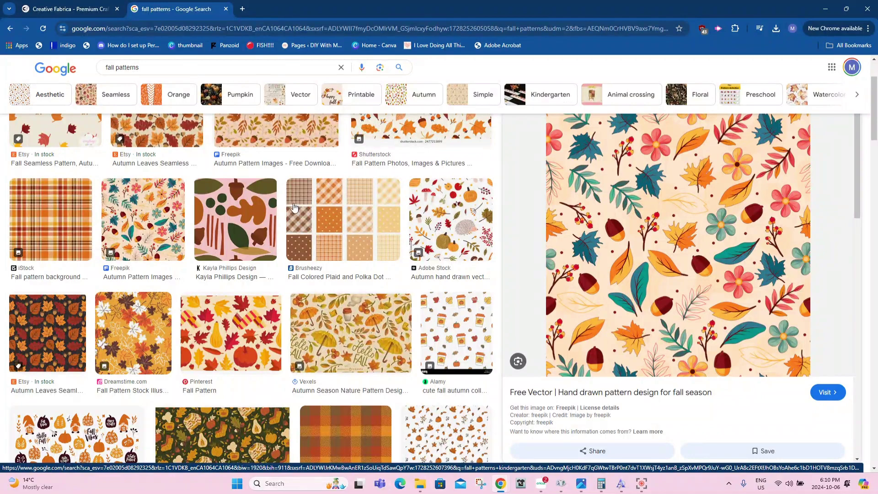
right_click(706, 201)
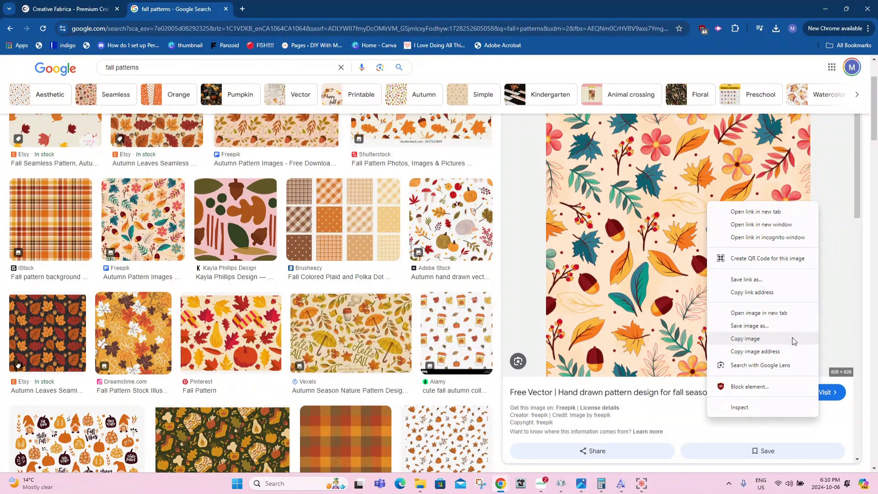
click(743, 325)
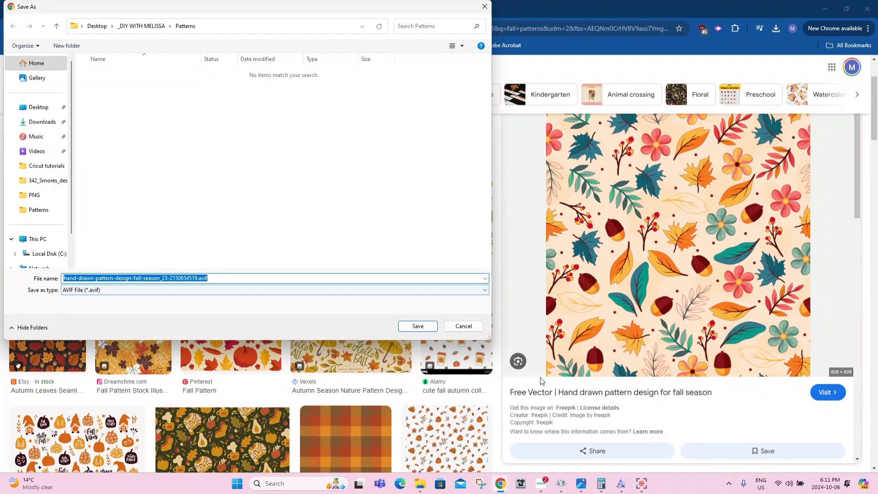
click(542, 485)
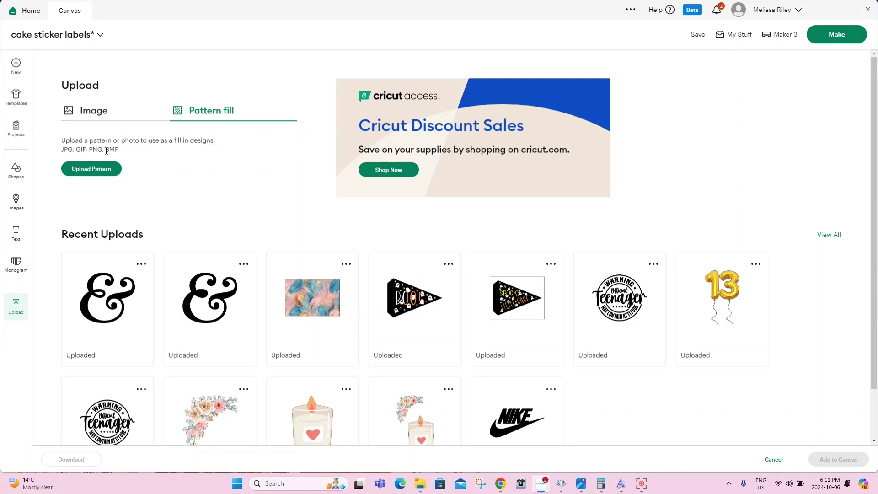
key(alt+Tab)
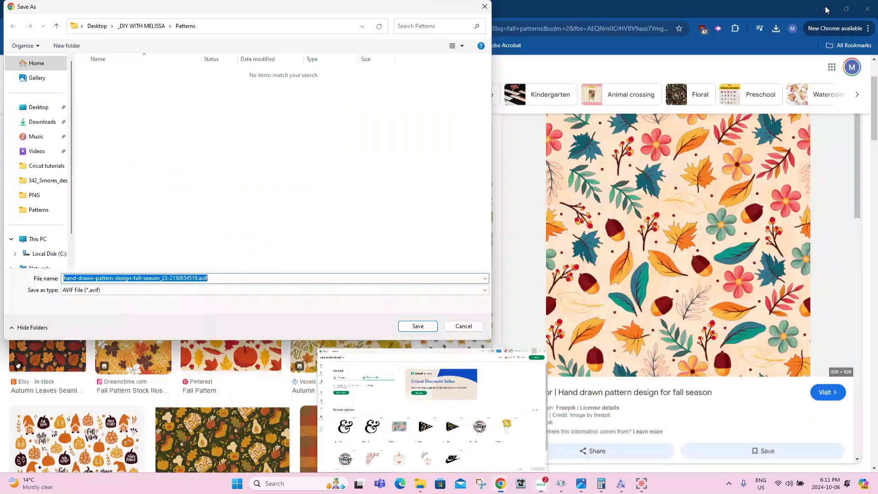
click(463, 326)
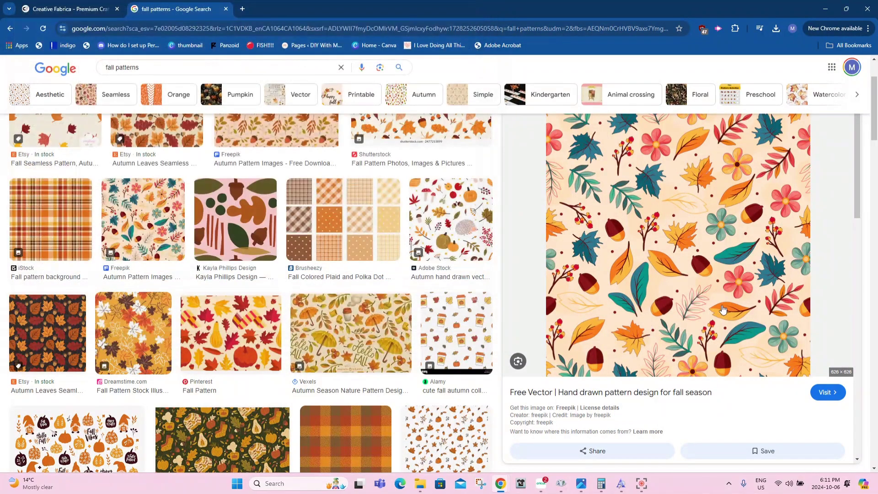
Save the Pinterest fall pattern with pumpkins, leaves and scarves as a JPEG in the Patterns folder, checking the accepted upload formats first
click(233, 330)
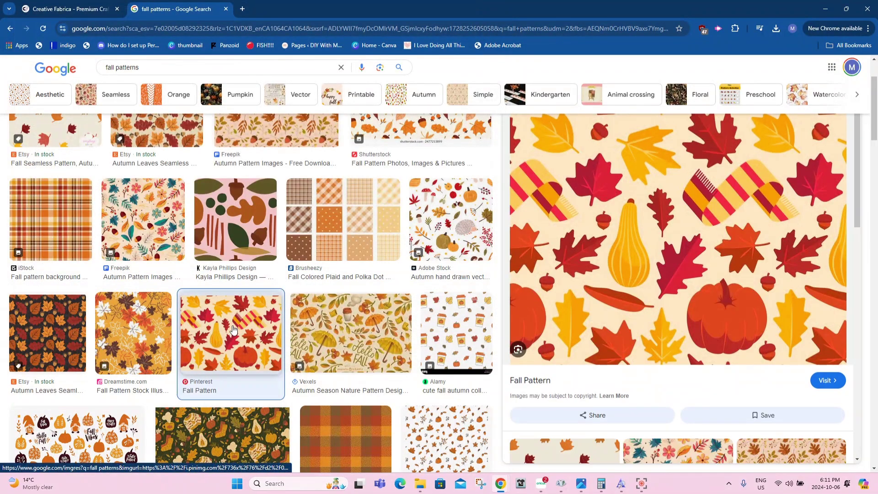
right_click(679, 205)
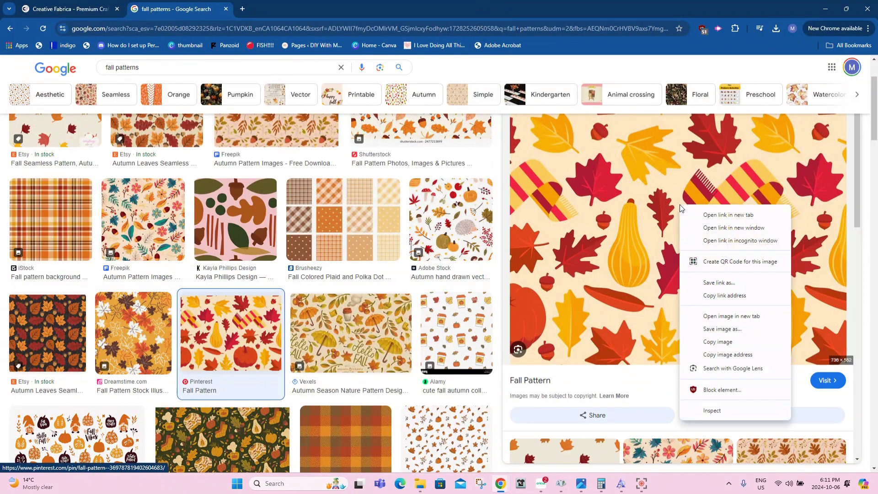
click(718, 328)
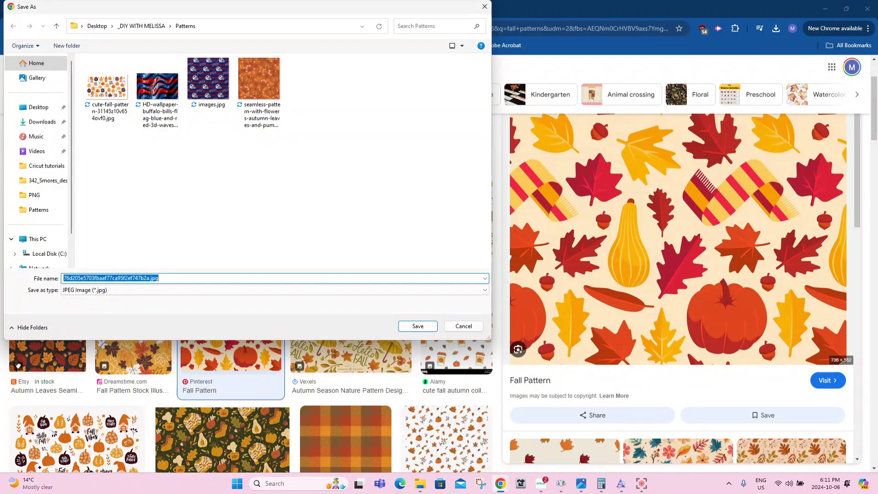
click(542, 483)
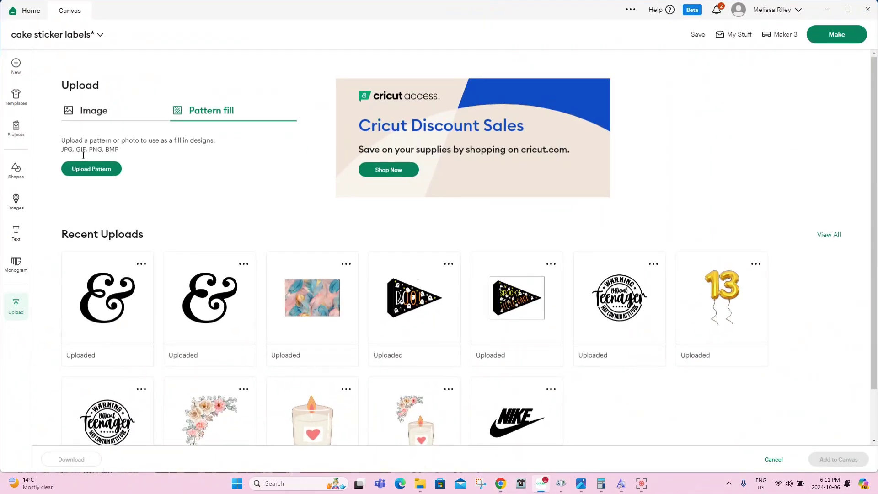
click(819, 15)
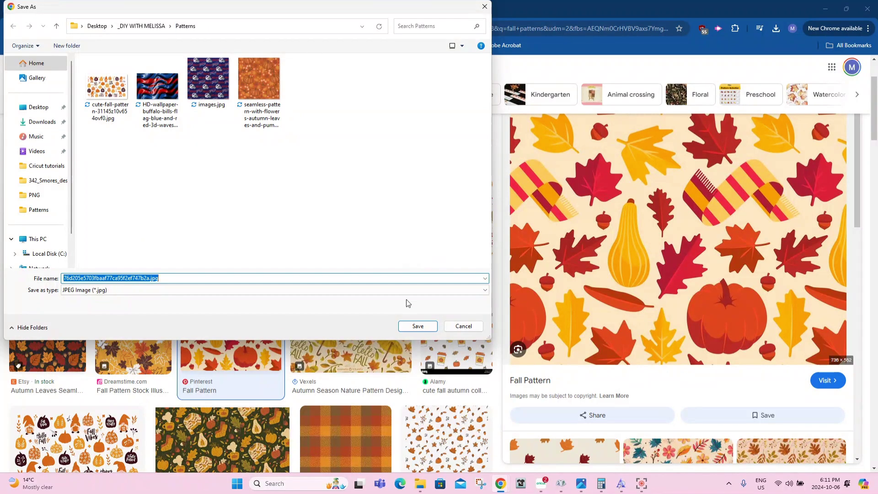
click(416, 328)
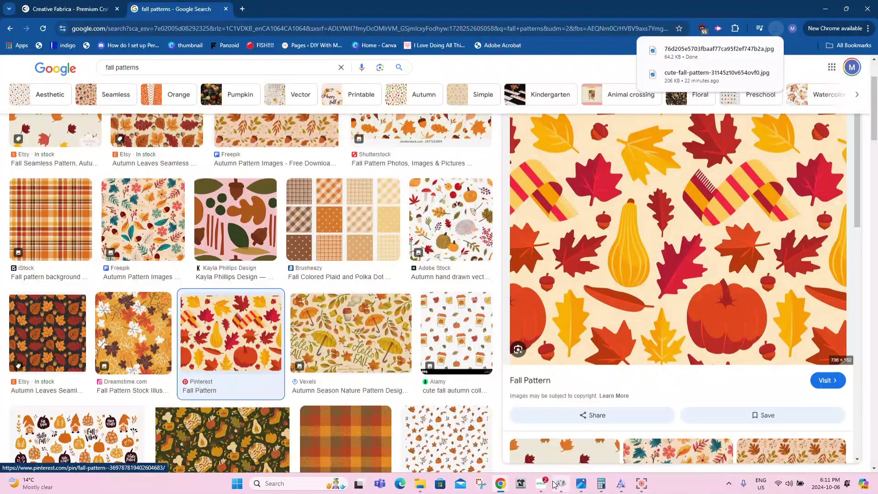
Switch to Cricut Design Space and load 76d205e5703fbaaf77ca95f2ef747b2a.jpg from the Patterns folder as a new pattern upload
key(alt+Tab)
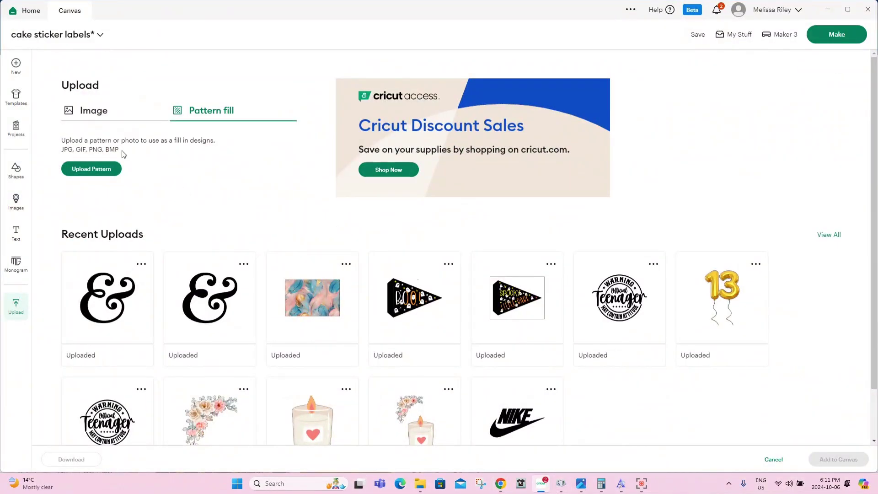
click(86, 170)
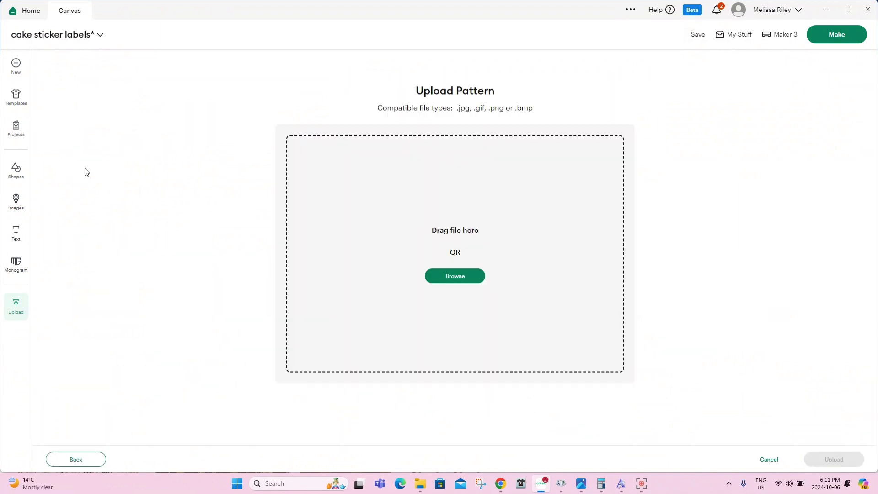
click(463, 276)
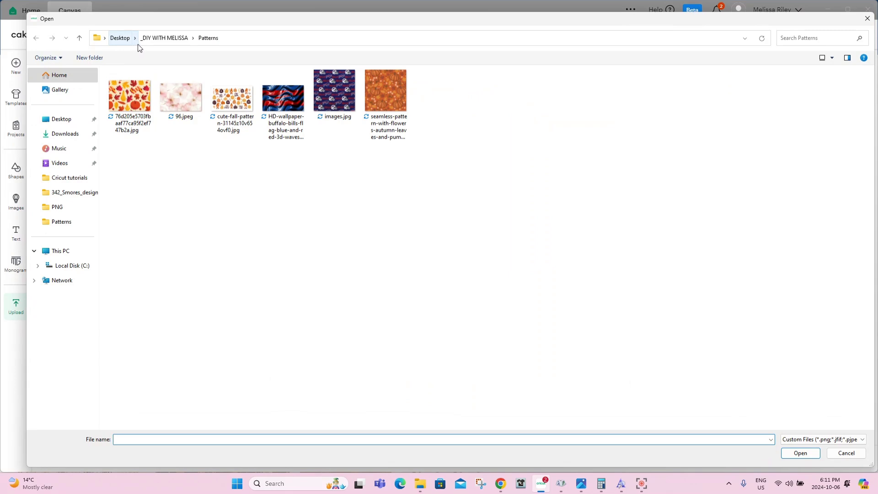
click(137, 94)
click(788, 453)
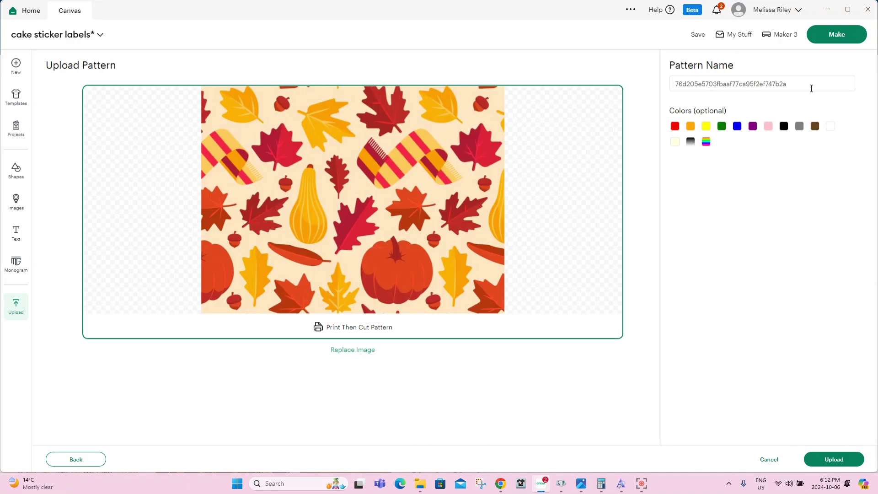
Tag the fall pattern with the colors orange, red, yellow and green, and upload it
drag(812, 88, 649, 92)
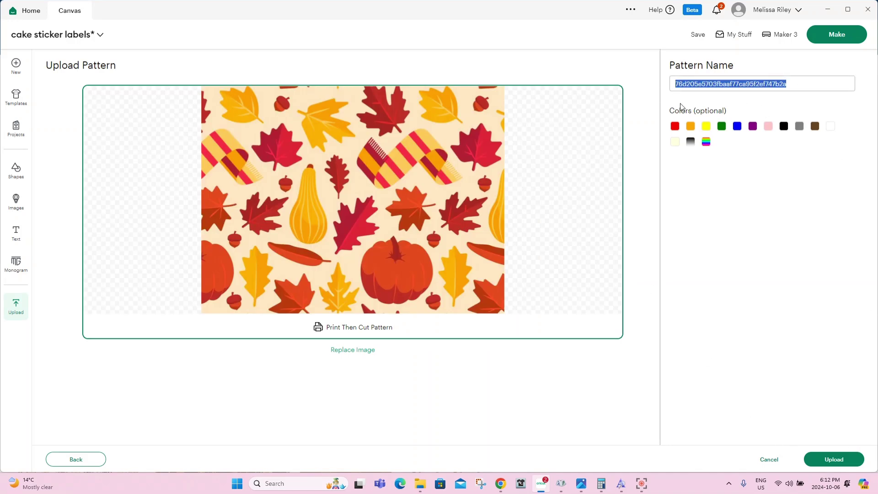
click(689, 130)
click(674, 128)
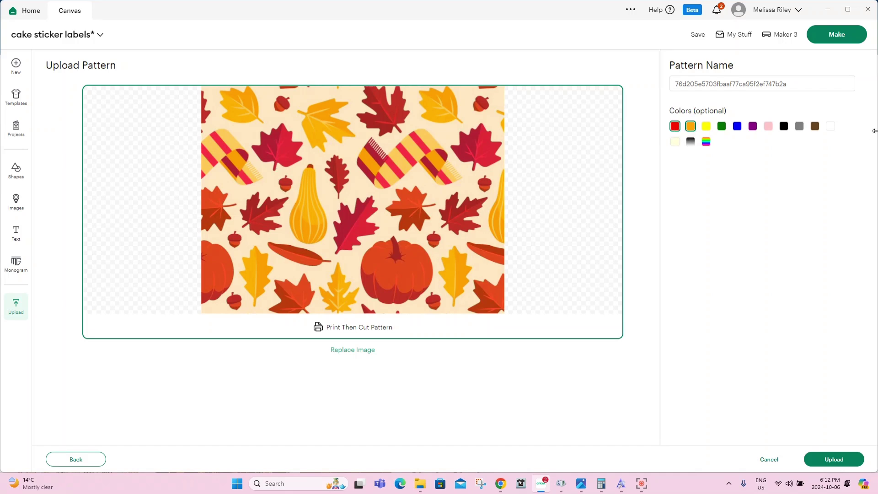
click(707, 130)
click(726, 124)
click(841, 460)
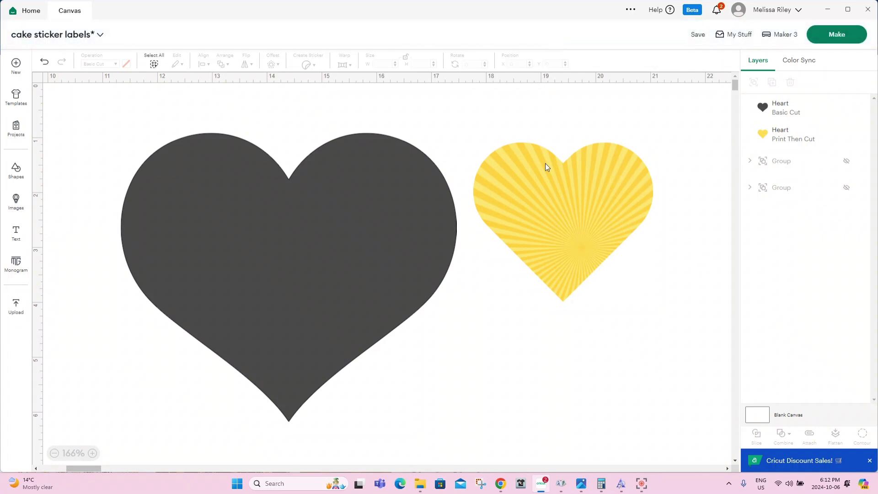
Shrink the dark heart to about 3.29 × 2.83 in and arrange it just below the sunburst heart, moved toward the upper right
drag(352, 235, 372, 235)
drag(474, 420, 321, 288)
drag(604, 204, 661, 173)
drag(275, 200, 545, 294)
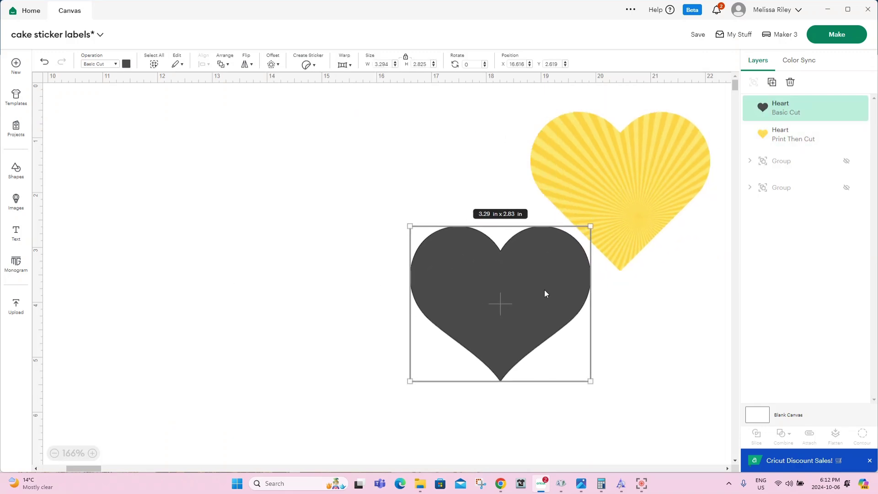
Set the dark heart's operation to Print Then Cut and fill it with the uploaded fall pattern of leaves and pumpkins
click(110, 64)
click(127, 274)
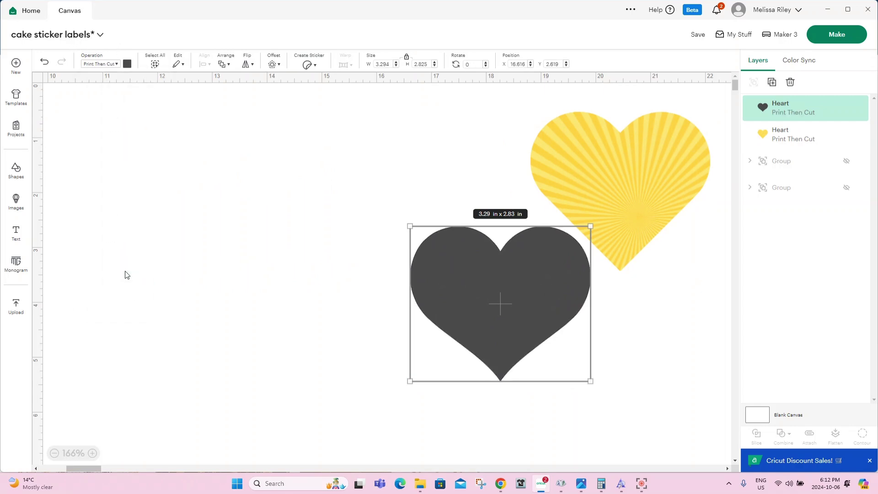
click(127, 64)
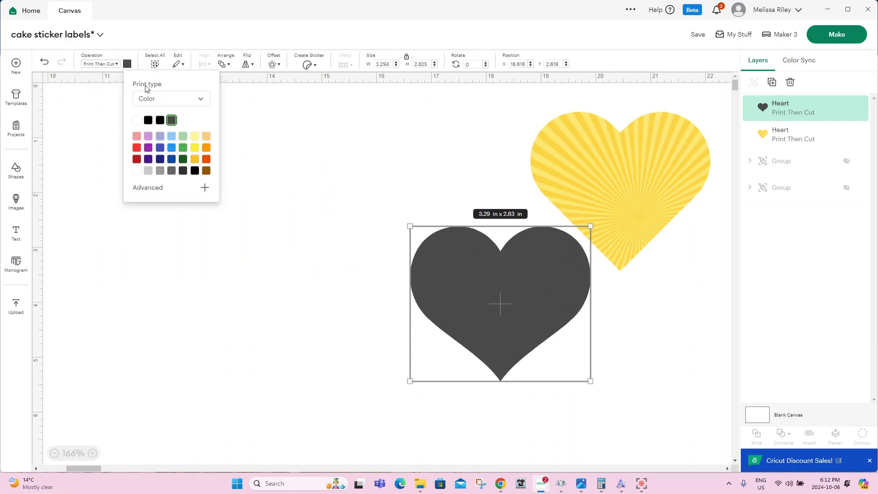
click(206, 103)
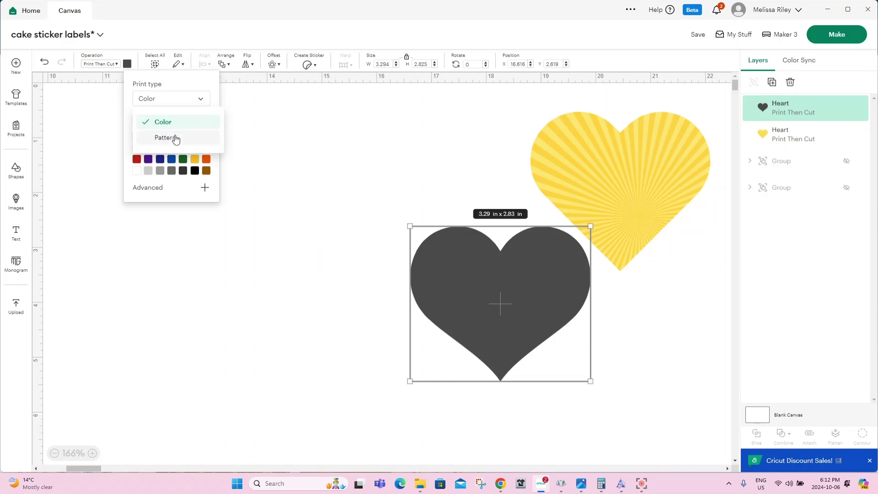
click(175, 140)
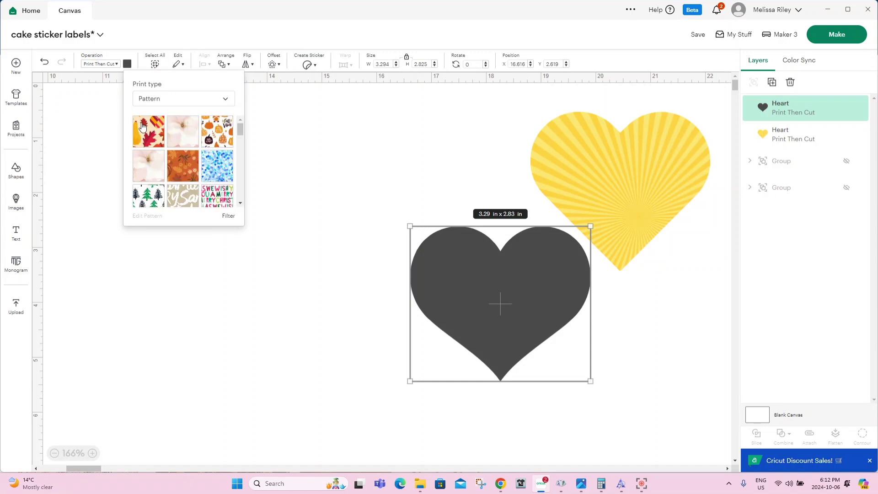
click(144, 132)
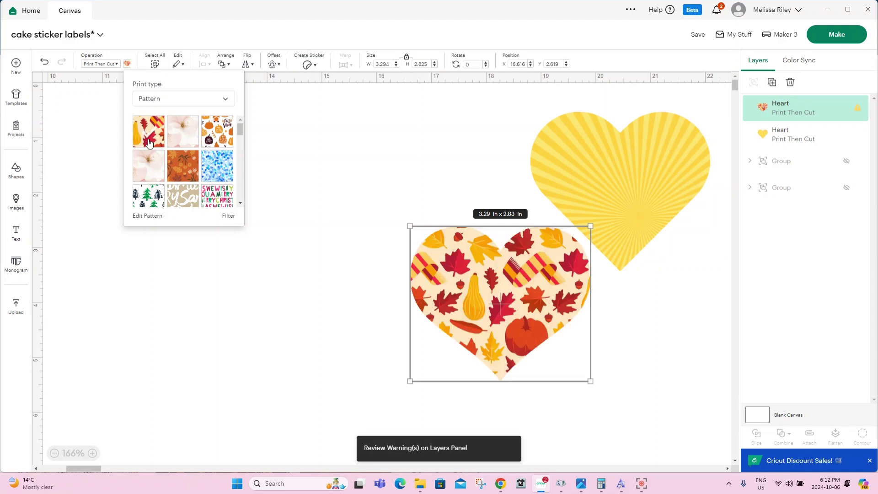
Scale the fall pattern inside the lower heart to 92 and move that heart over the lower part of the sunburst heart
click(147, 215)
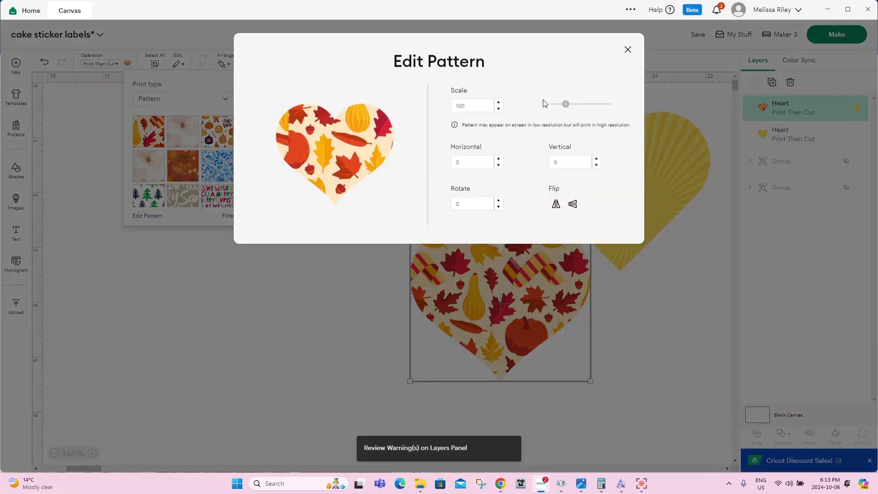
mouse_move(565, 104)
mouse_down()
mouse_move(590, 108)
mouse_move(566, 108)
mouse_up()
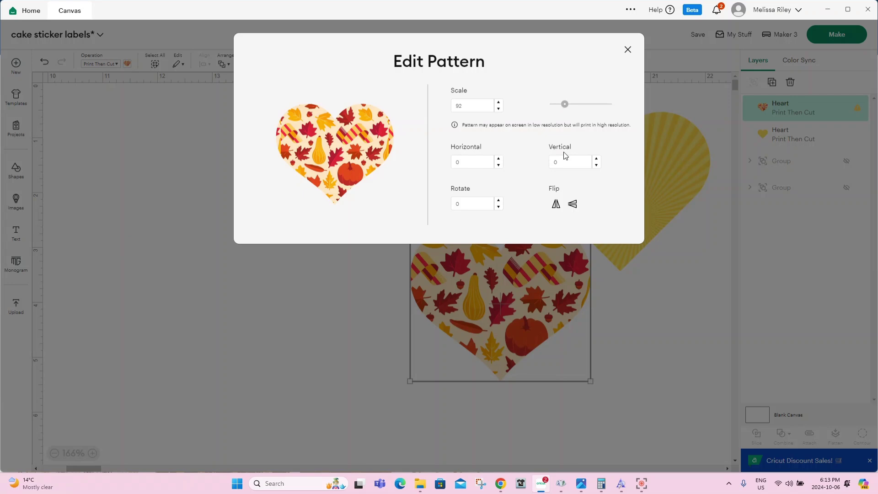
click(628, 50)
drag(543, 284, 662, 221)
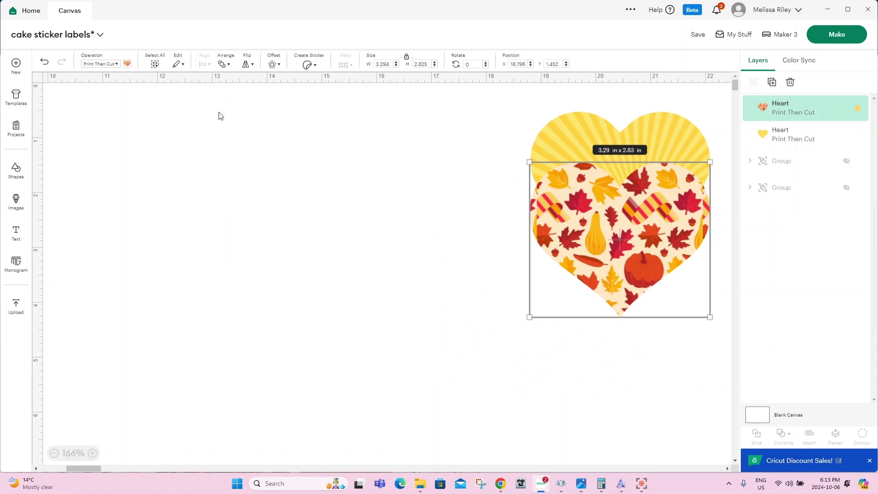
Filter the pattern library for the fall heart by red, orange and yellow, and look through the matching patterns
click(127, 64)
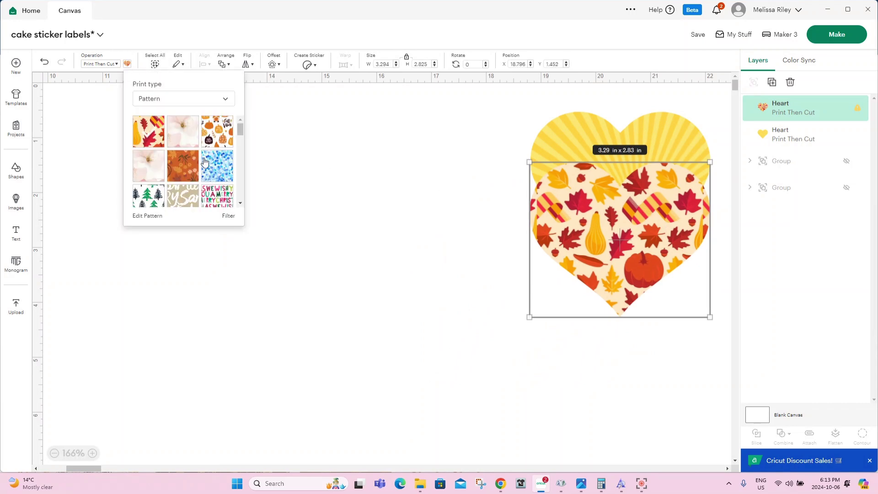
click(228, 216)
click(261, 96)
click(275, 97)
click(288, 97)
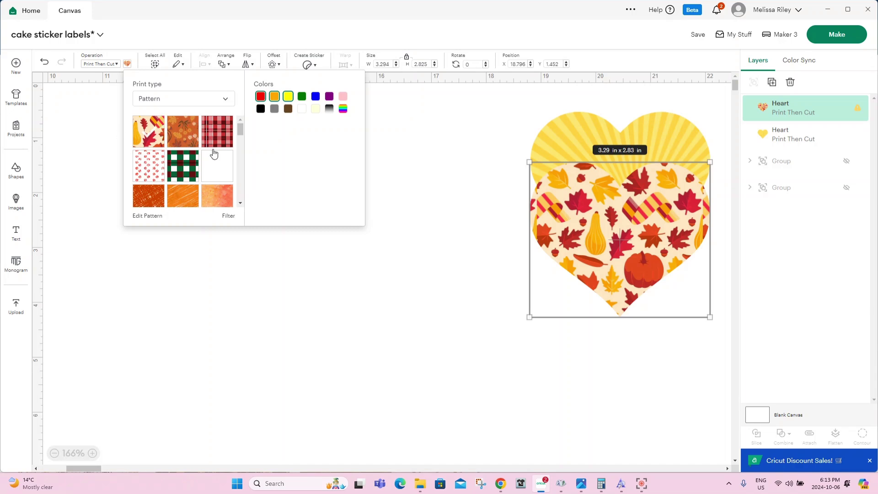
scroll(186, 138, down, 1)
click(237, 256)
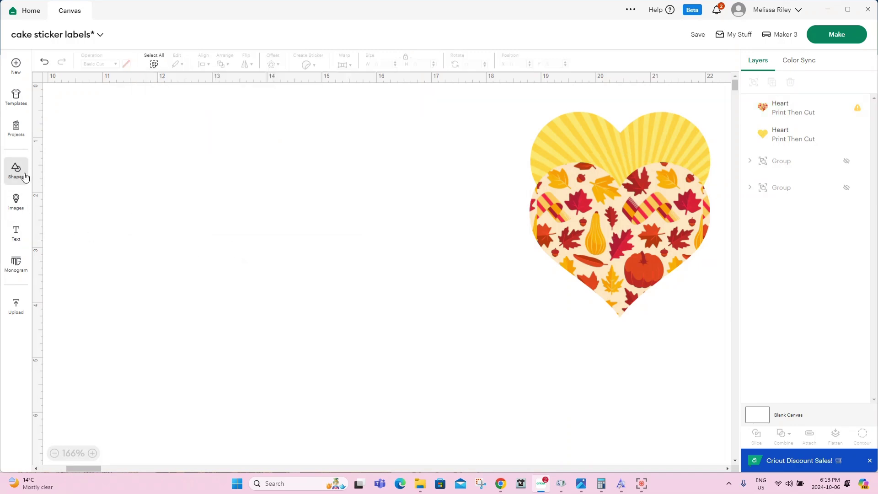
Switch to Chrome, browse Creative Fabrica's fall patterns results and download "Retro Fall Pattern - Autumn Patterns"
click(498, 488)
click(52, 14)
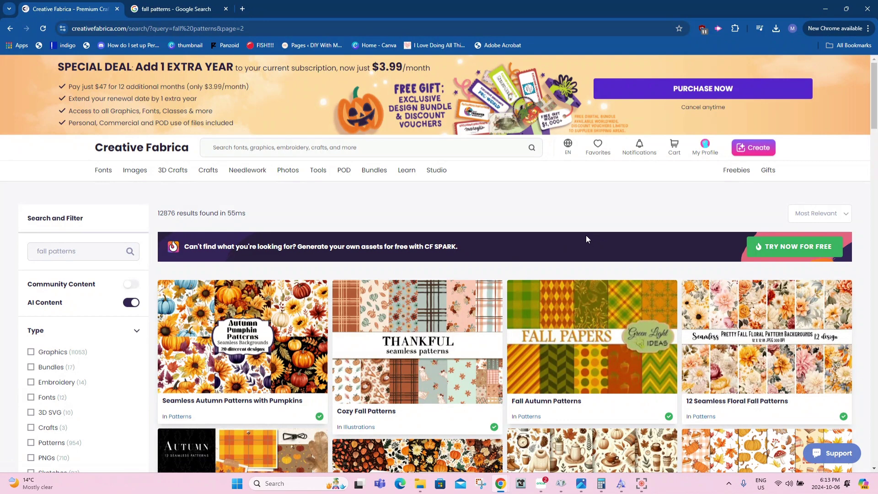
scroll(586, 239, down, 2)
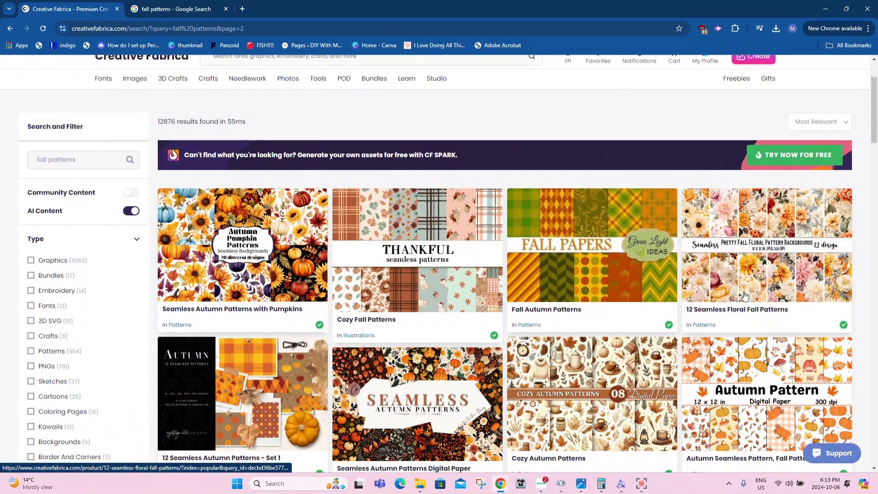
scroll(744, 296, down, 3)
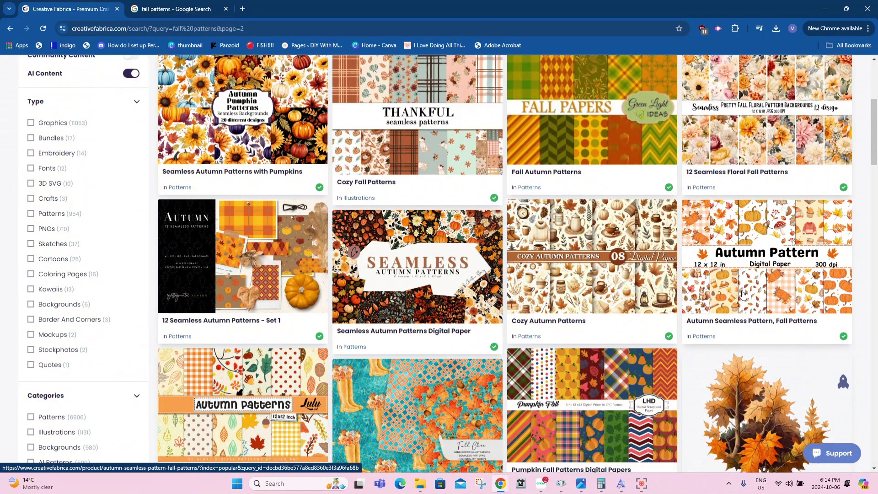
scroll(743, 294, down, 3)
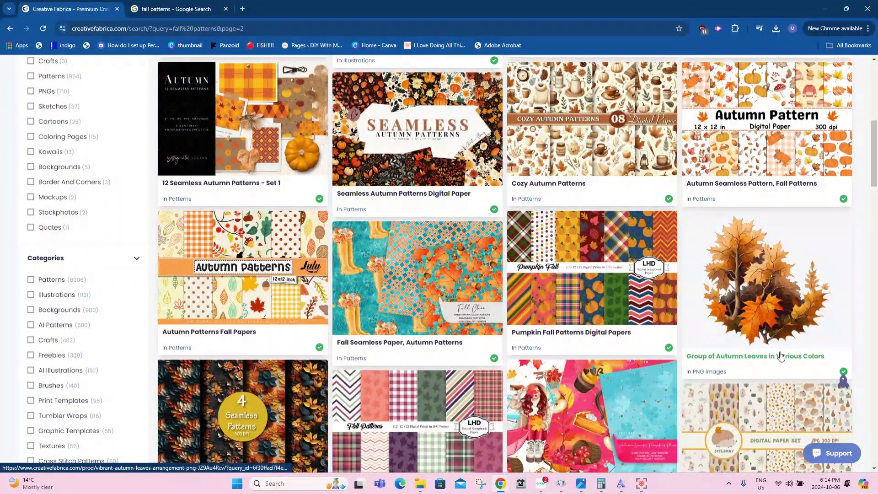
scroll(780, 356, down, 4)
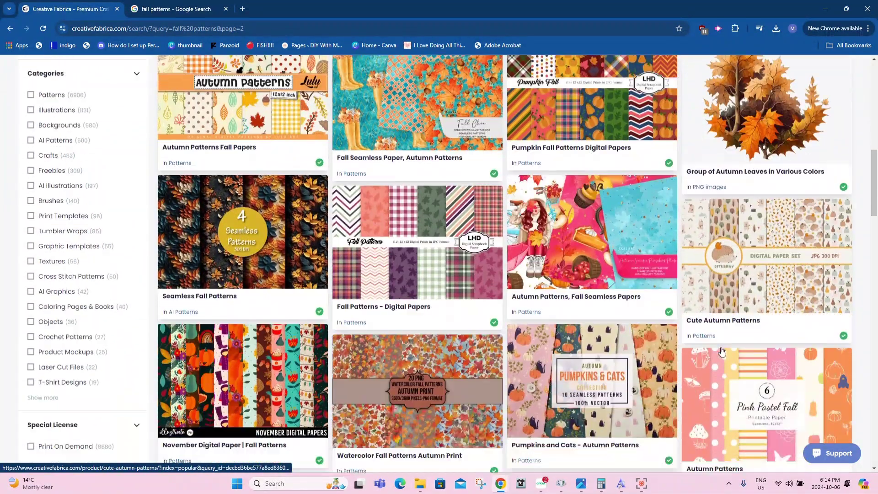
scroll(721, 351, down, 3)
scroll(718, 349, down, 2)
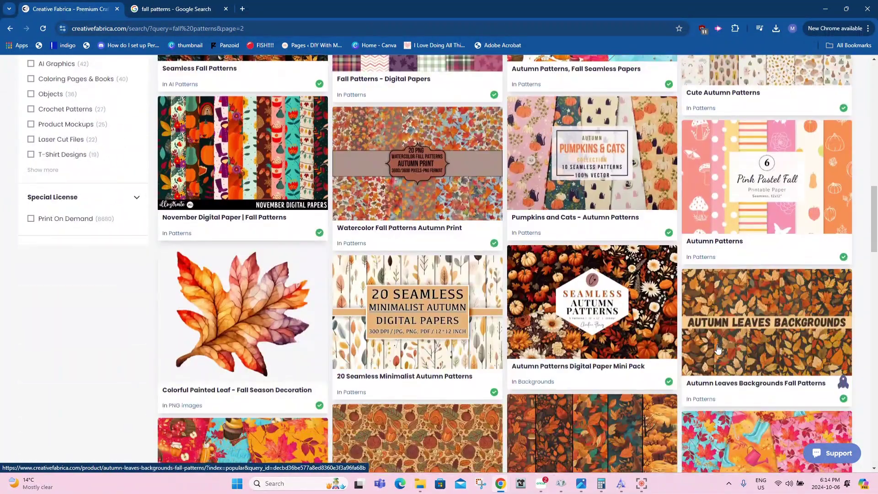
scroll(716, 350, down, 5)
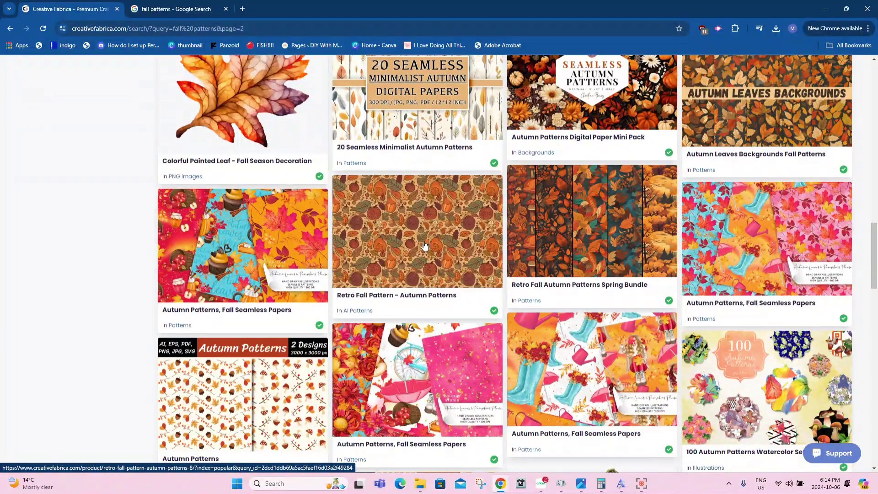
click(424, 245)
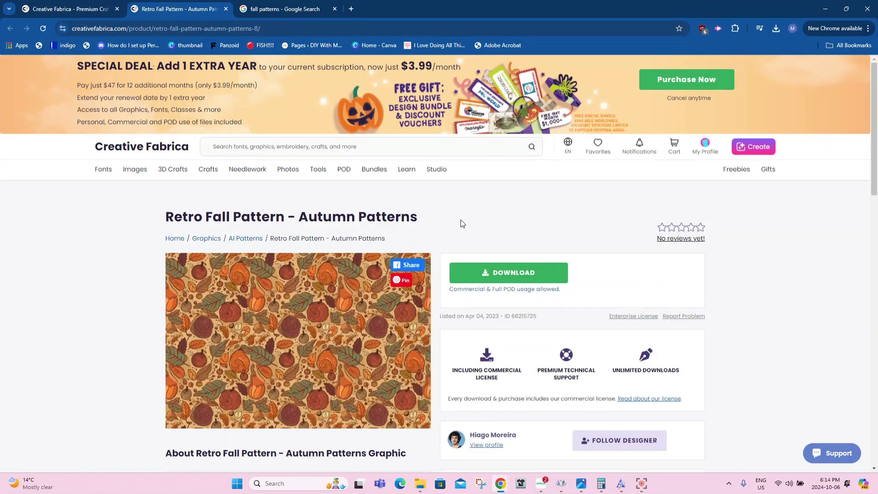
click(506, 280)
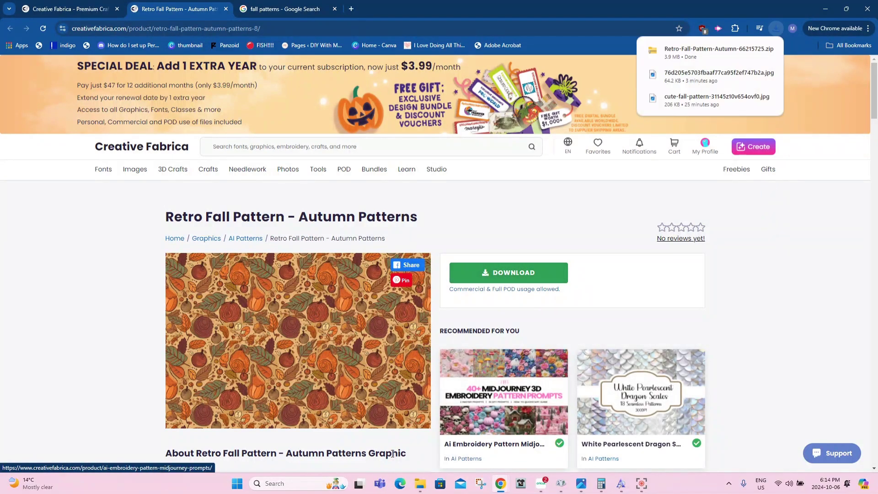
Switch to File Explorer and start extracting Retro-Fall-Pattern-Autumn-66215725.zip from the Downloads folder
mouse_move(420, 484)
click(80, 450)
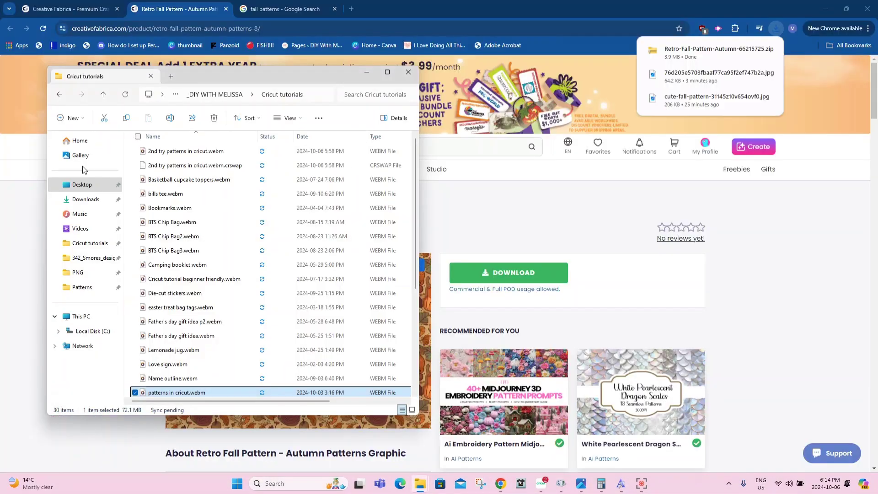
click(91, 201)
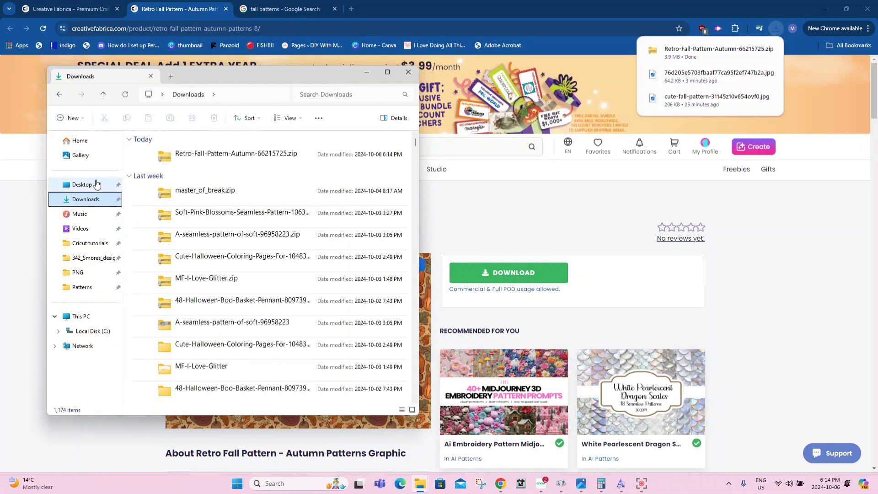
right_click(190, 156)
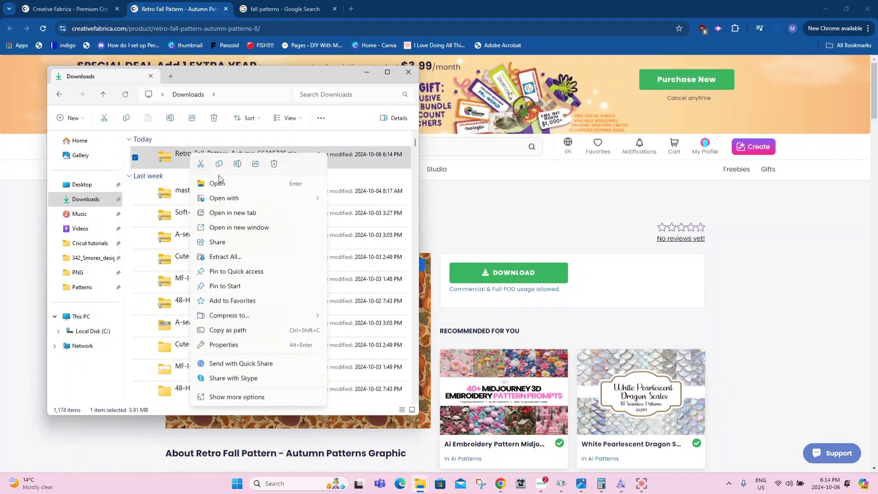
click(245, 257)
Set the Patterns folder as the extraction destination, extract the zip there and select the extracted 03.png
click(540, 202)
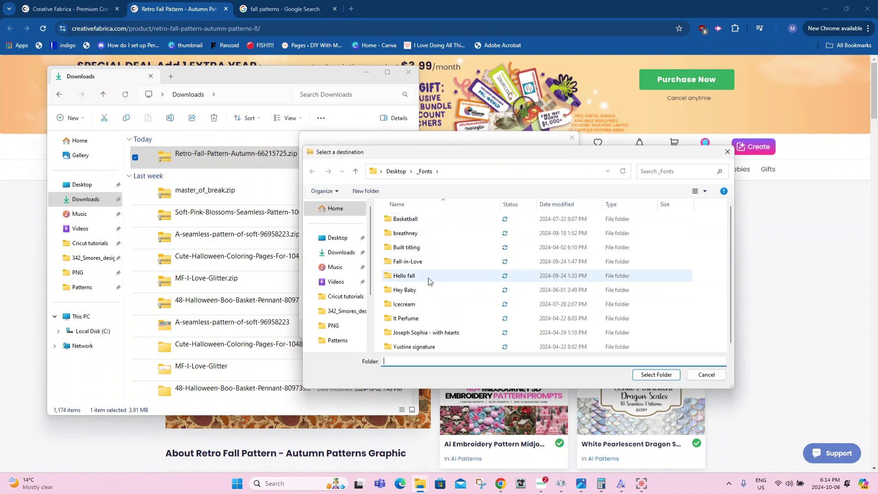
click(397, 172)
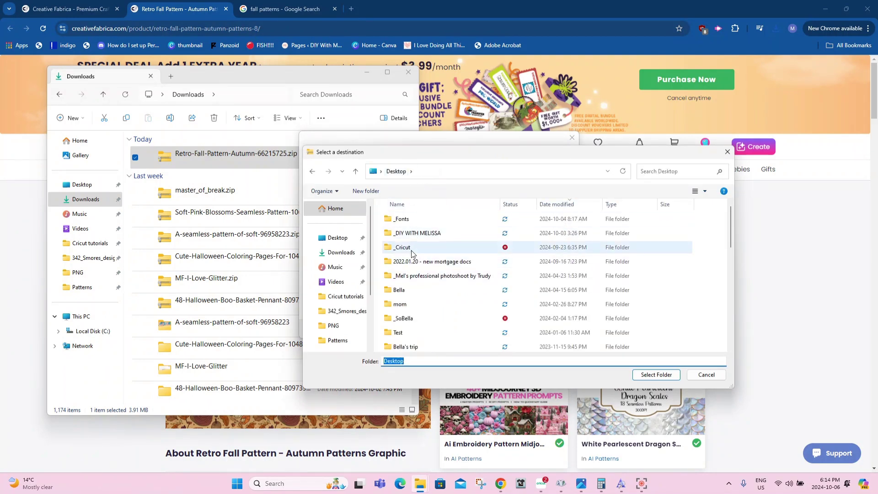
double_click(414, 234)
scroll(434, 270, down, 10)
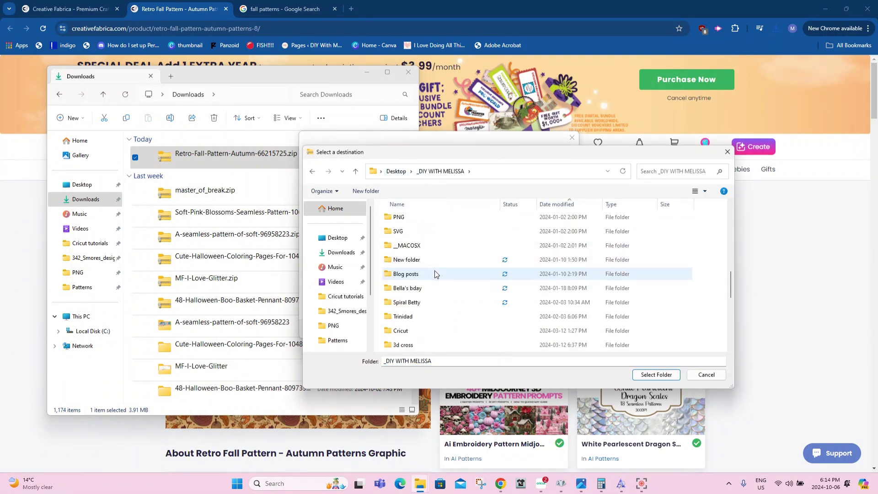
double_click(403, 345)
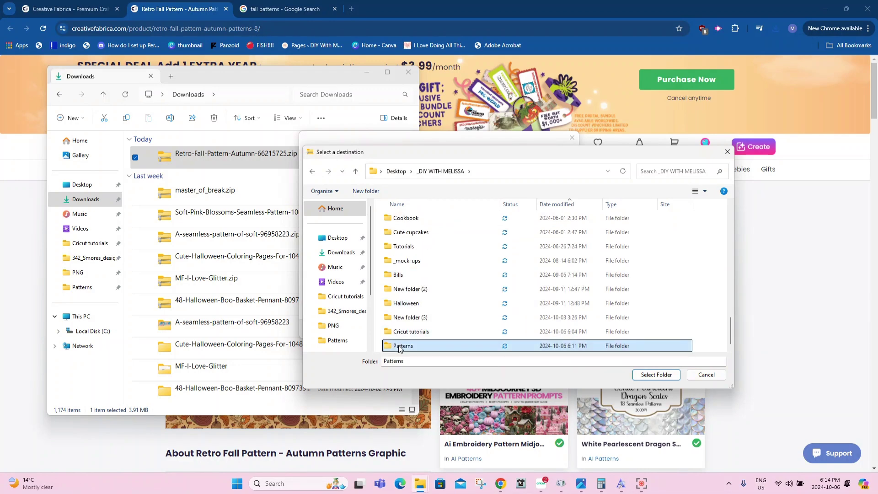
click(656, 375)
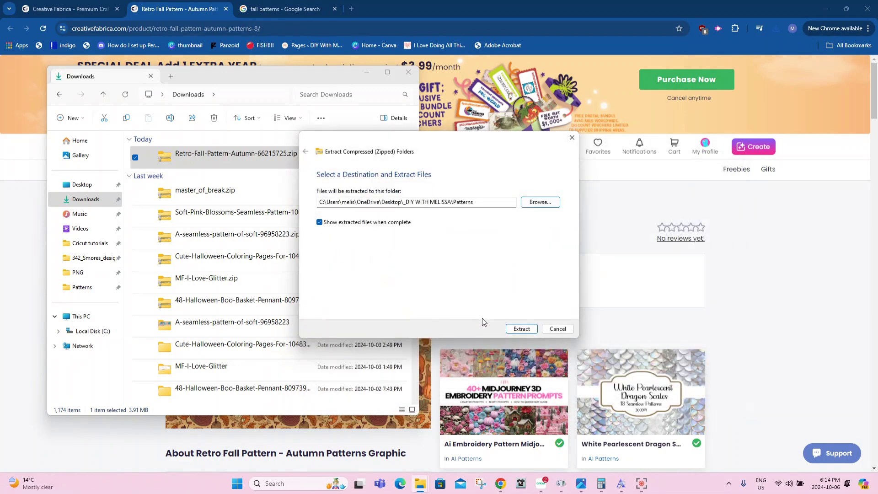
click(514, 329)
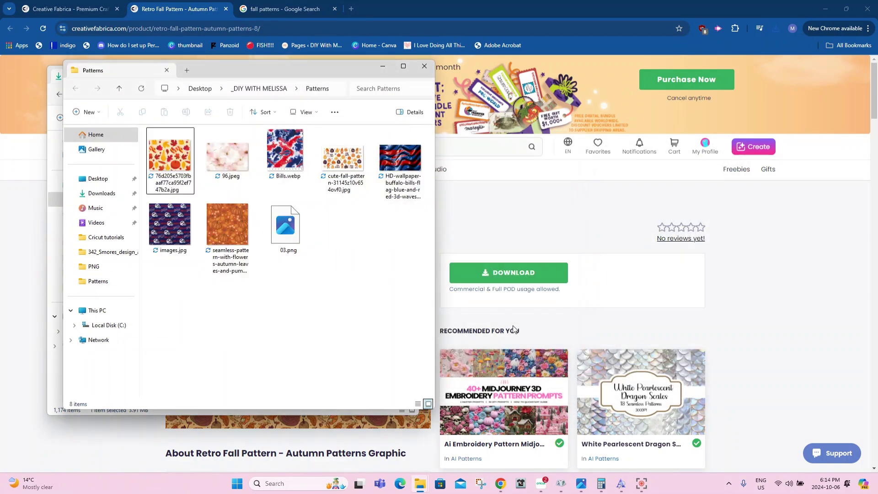
click(160, 150)
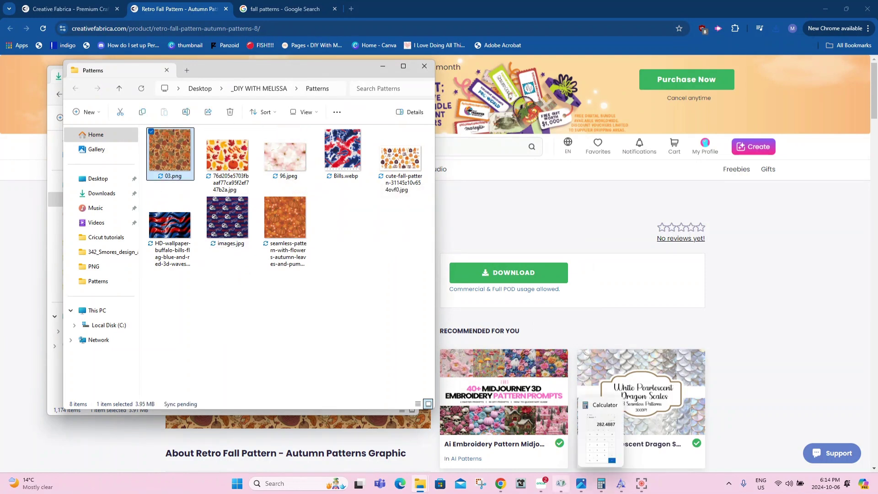
Switch to Cricut Design Space and load 03.png from the Patterns folder as a new pattern fill upload
click(544, 488)
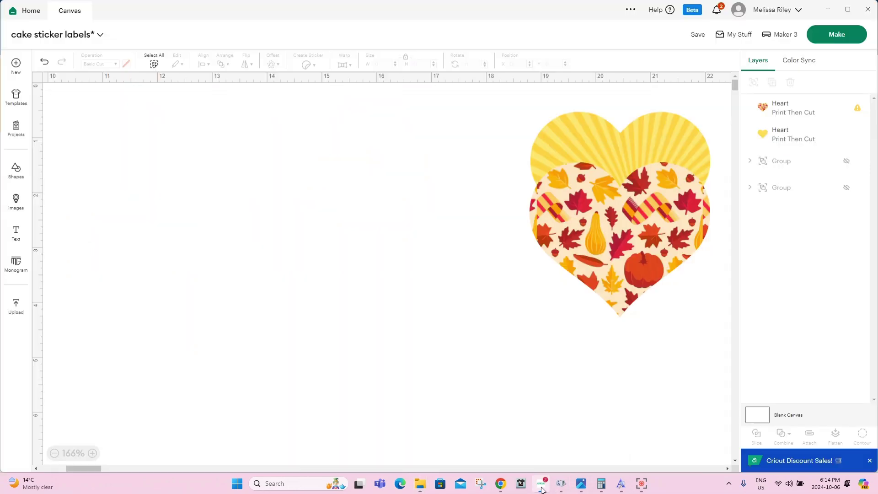
click(16, 307)
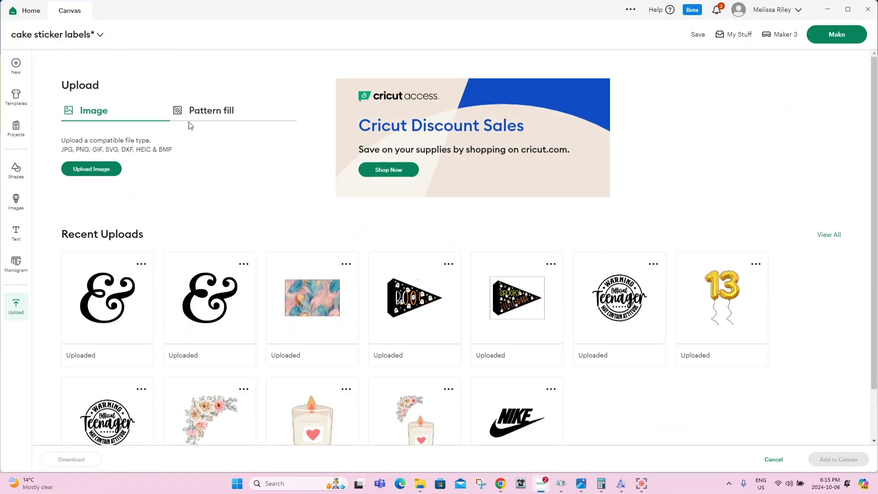
click(222, 109)
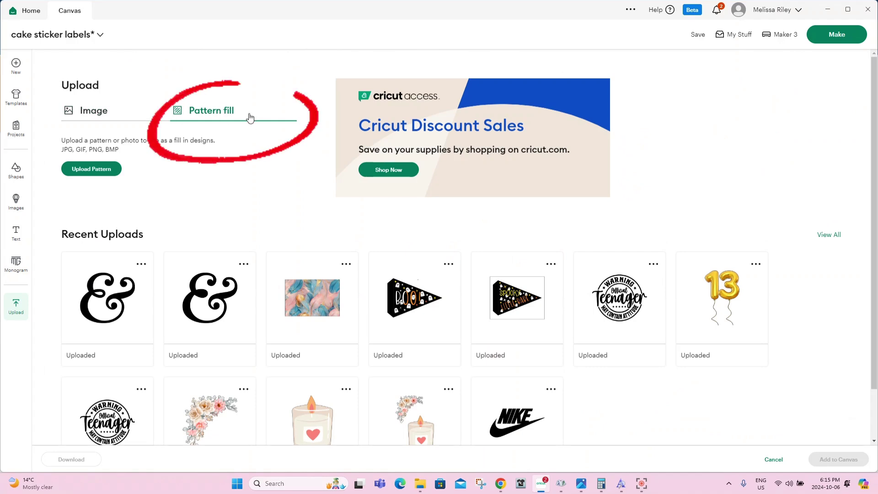
click(92, 171)
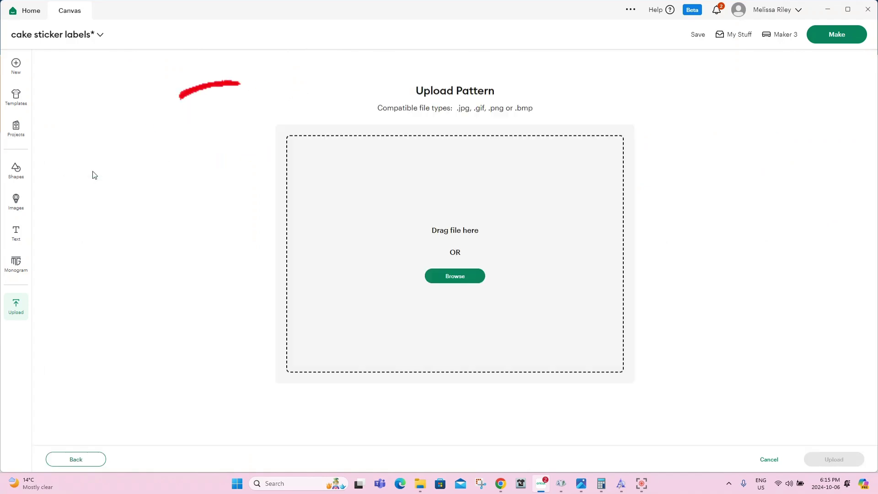
click(449, 276)
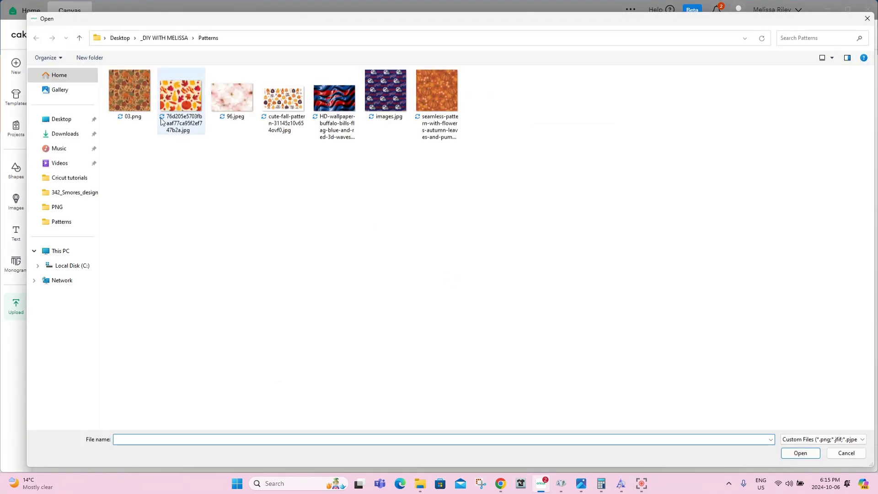
click(127, 92)
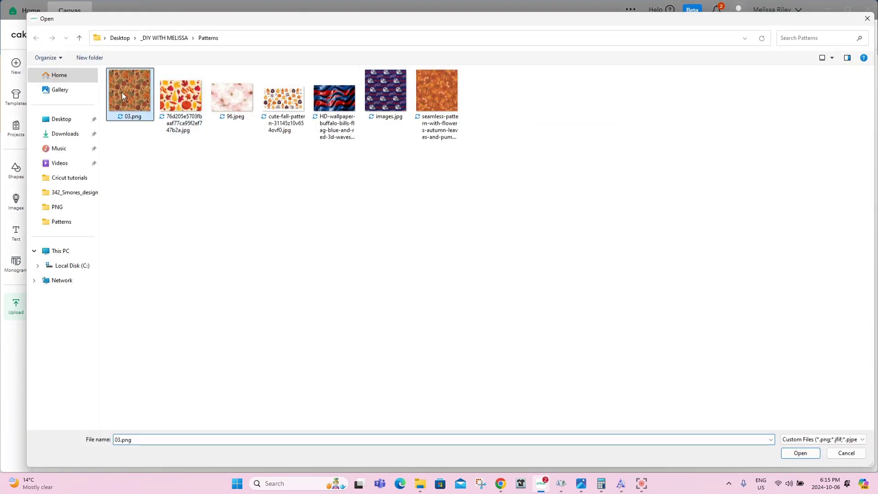
click(800, 453)
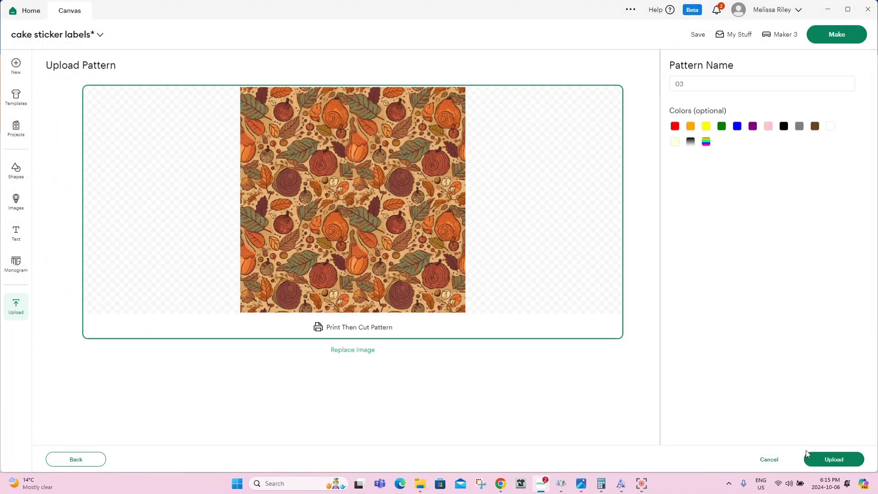
Name the new pattern "fall", tag it with the colors orange and green, and upload it
drag(712, 84, 642, 86)
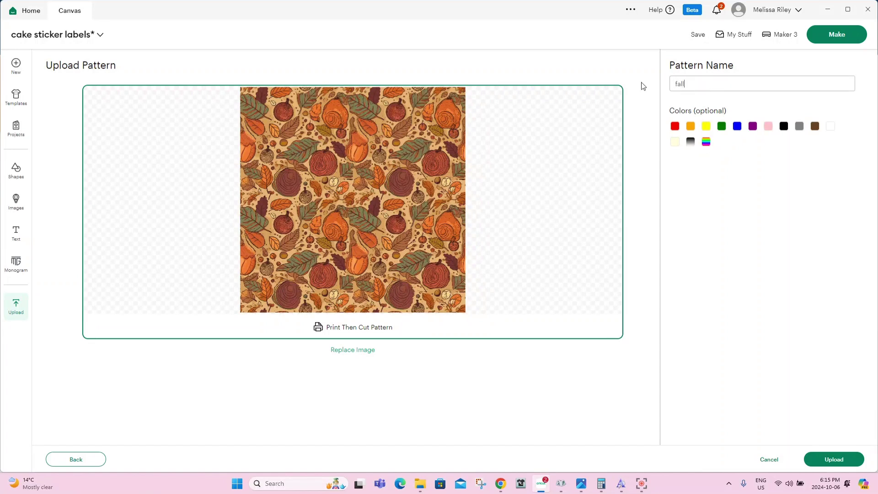
click(690, 126)
click(726, 130)
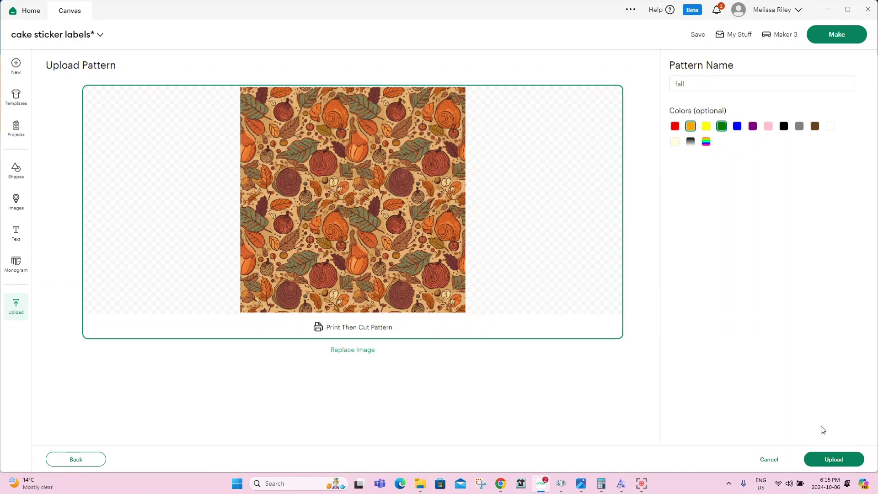
click(818, 460)
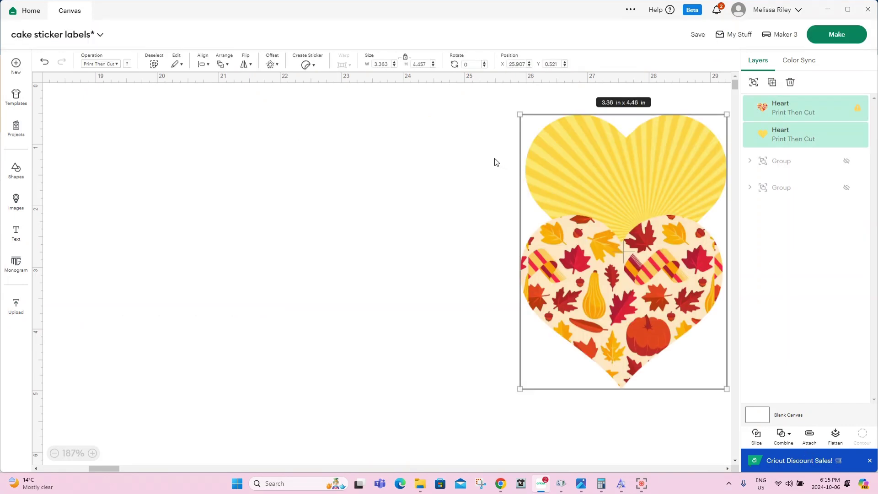
Add another heart shape, enlarge it to about 3.08 x 2.65 in, and place it over the lower part of the leaf-patterned heart
click(19, 201)
click(16, 170)
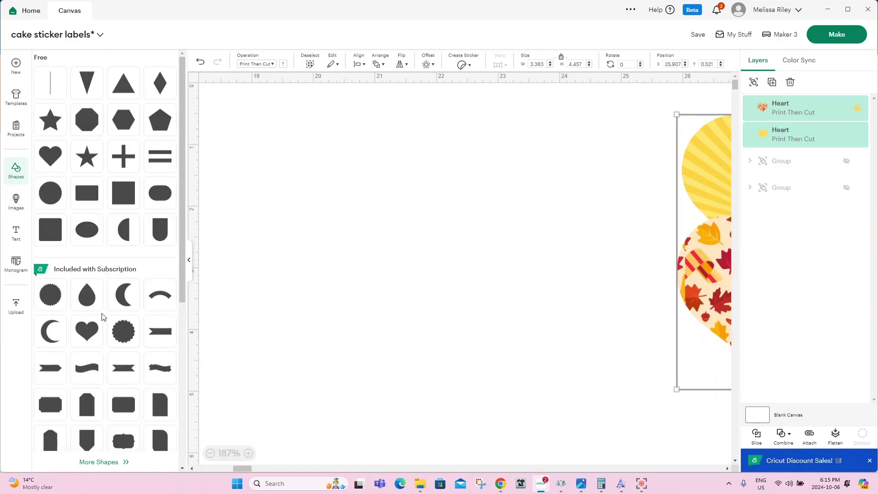
click(101, 332)
click(16, 170)
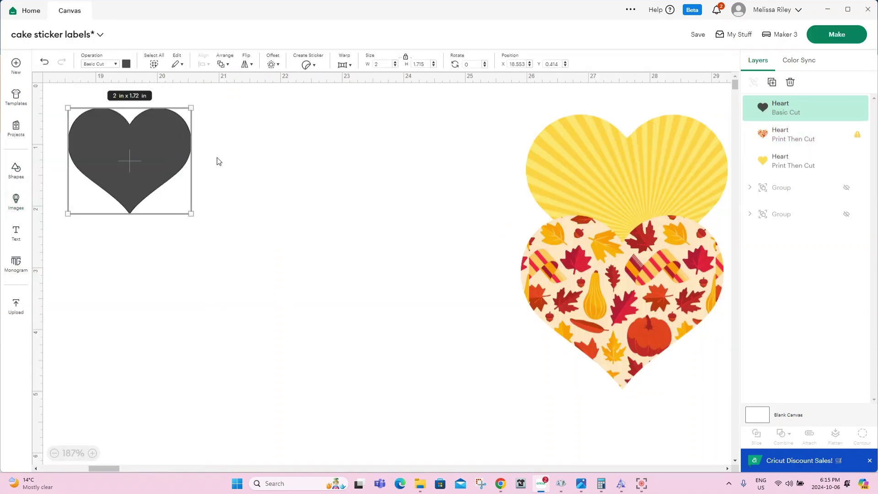
drag(195, 208, 258, 270)
drag(112, 173, 568, 359)
Set the new heart to Print Then Cut and fill it with the uploaded brown autumn pattern
click(88, 64)
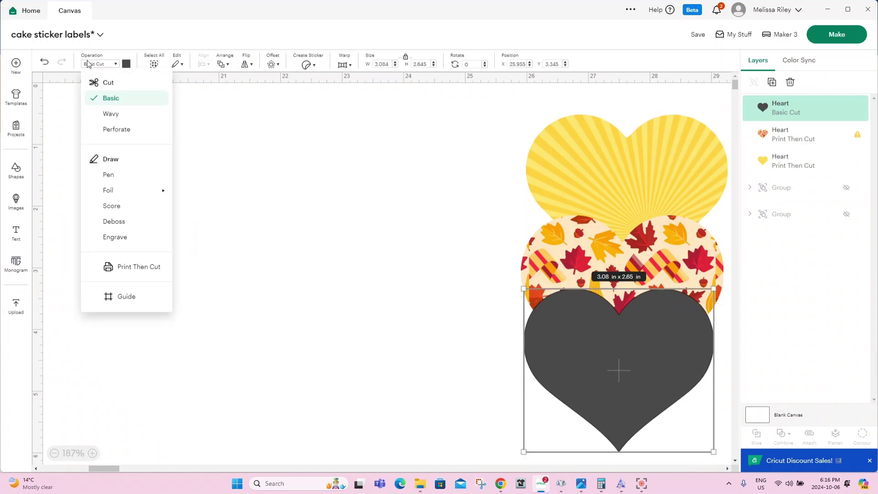
click(128, 266)
click(127, 65)
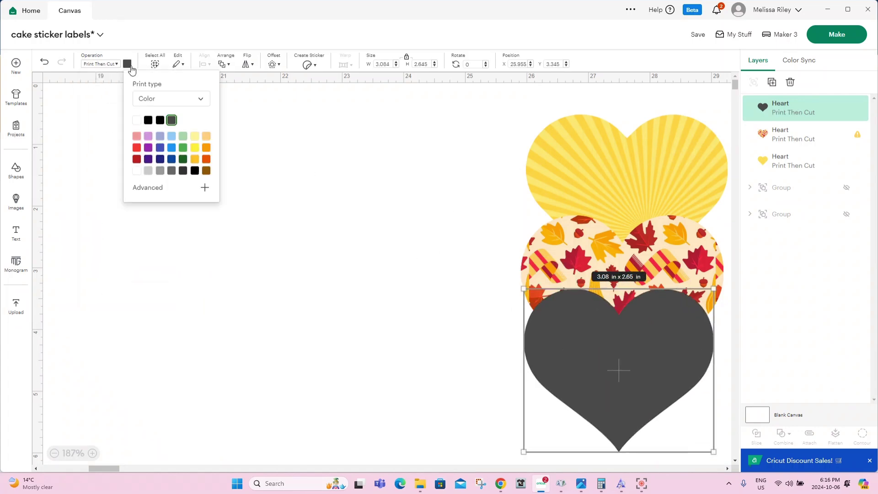
click(179, 106)
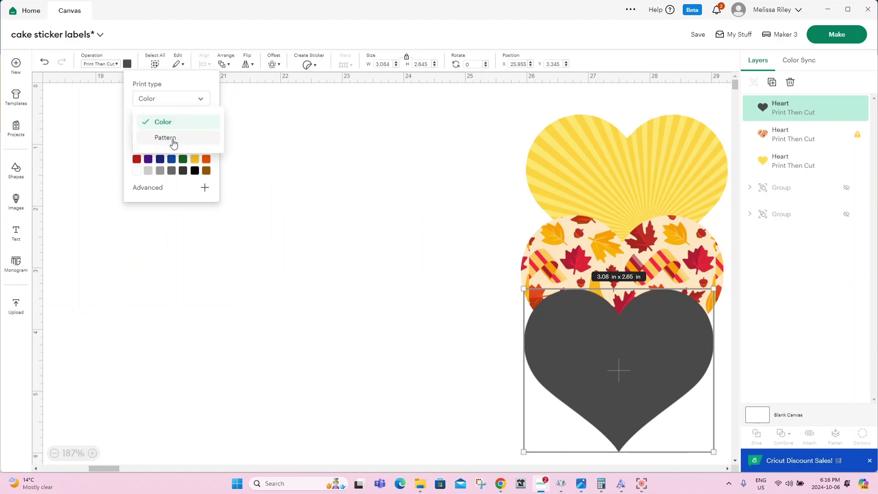
click(173, 138)
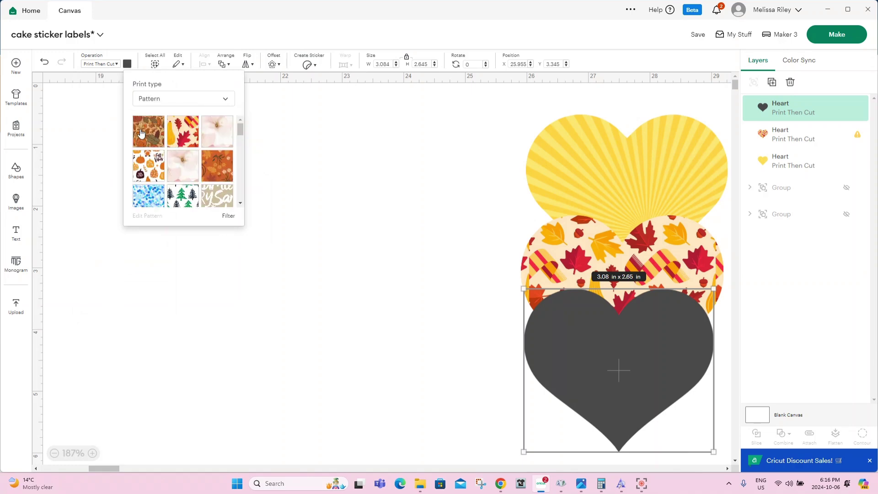
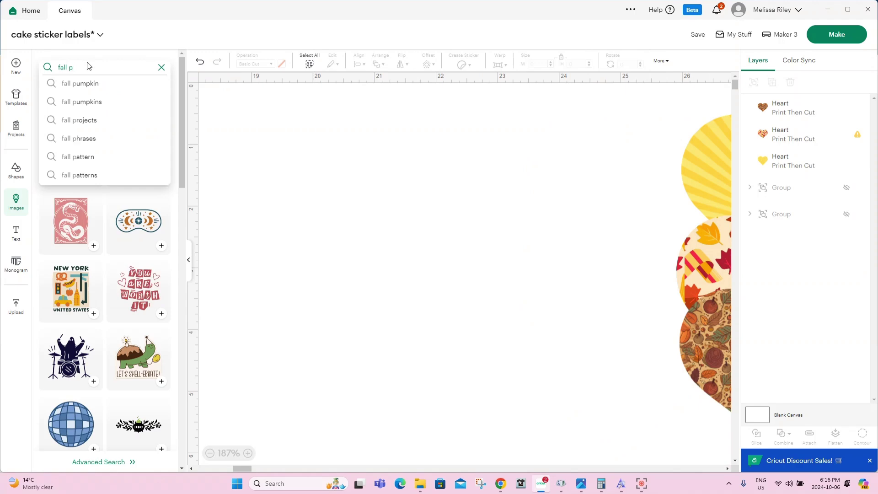
Search the images for "fall pattern", add the multicolored brushstroke square to the canvas and shrink it to about 4.26 in
text(atter)
key(Return)
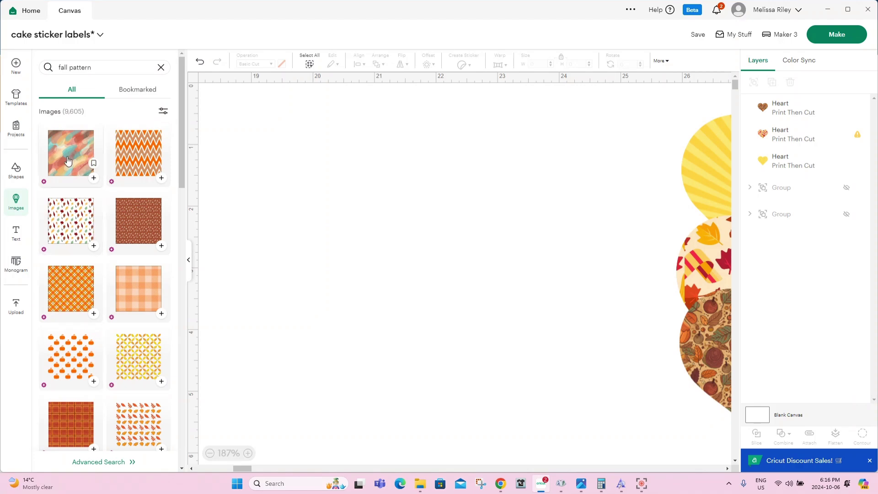
click(67, 160)
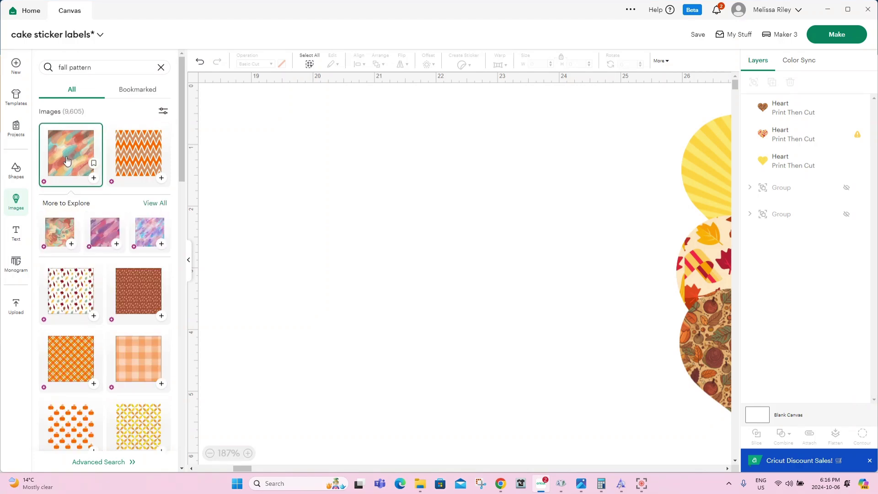
click(94, 178)
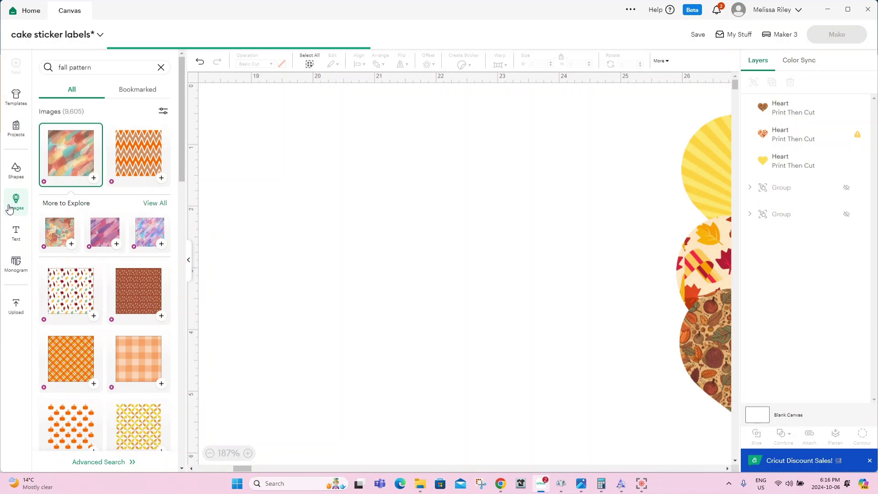
click(10, 209)
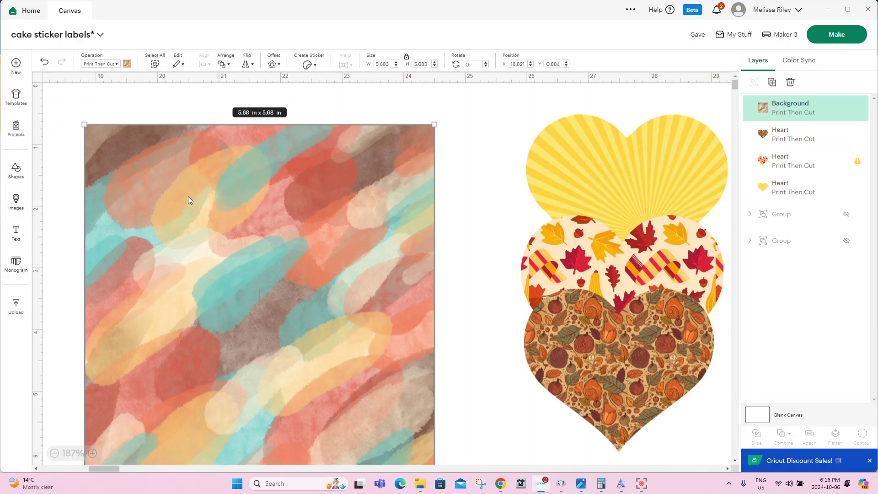
drag(432, 124, 349, 198)
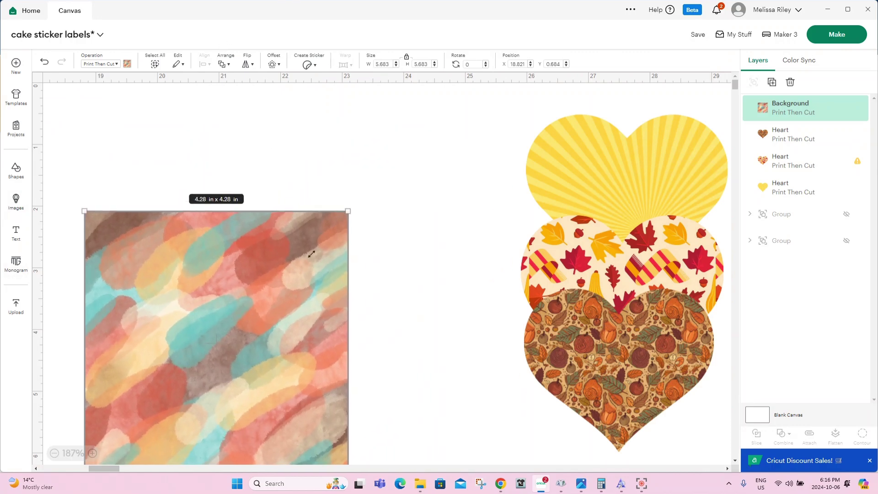
drag(310, 251, 437, 195)
Add a heart shape, enlarge it to about 3.97 x 3.4 in and center it over the brushstroke square
click(16, 170)
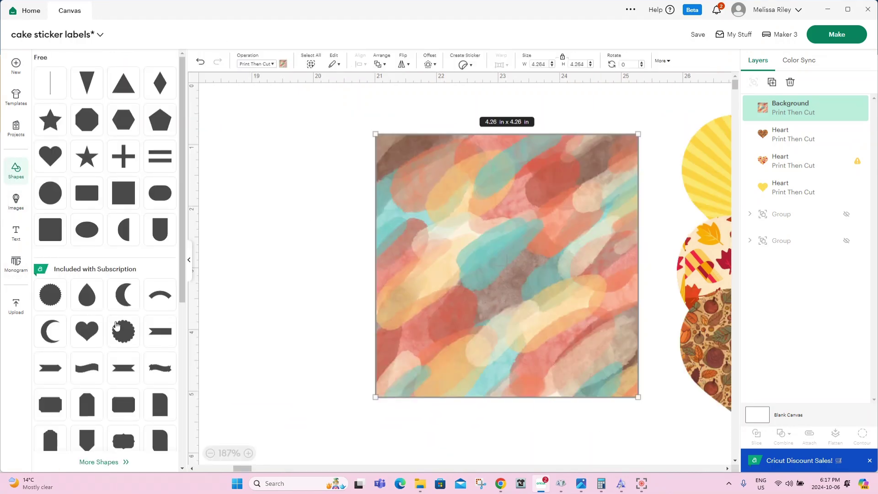
click(86, 331)
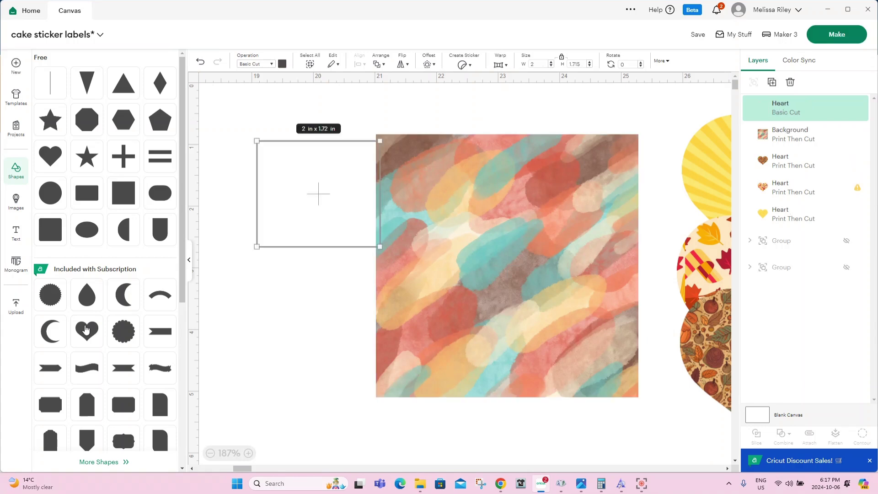
click(19, 178)
drag(145, 186, 282, 192)
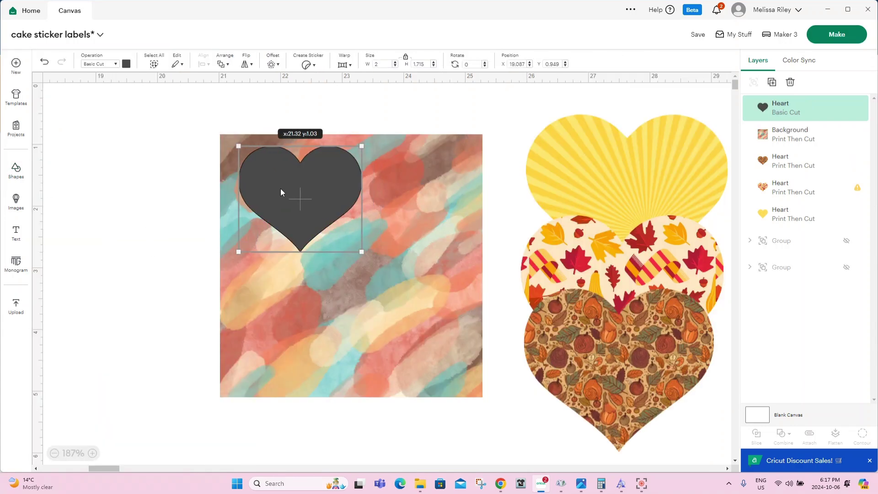
drag(361, 250, 440, 349)
drag(407, 292, 397, 308)
click(133, 300)
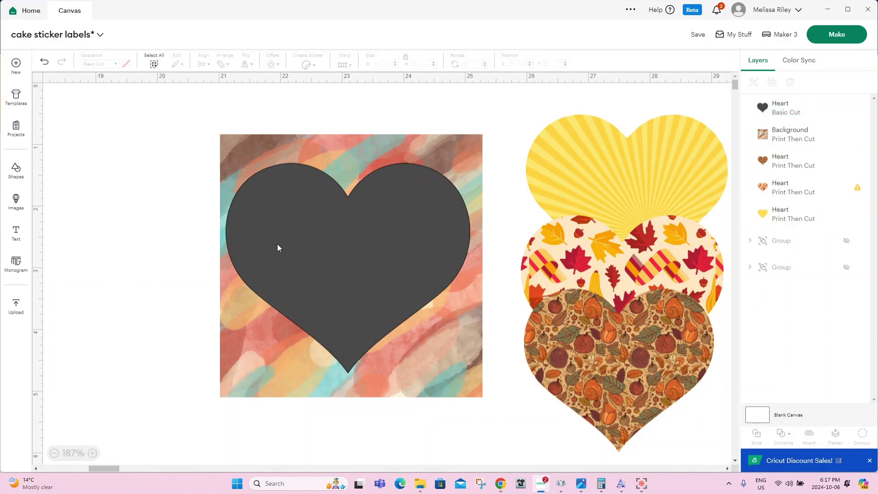
drag(277, 243, 277, 245)
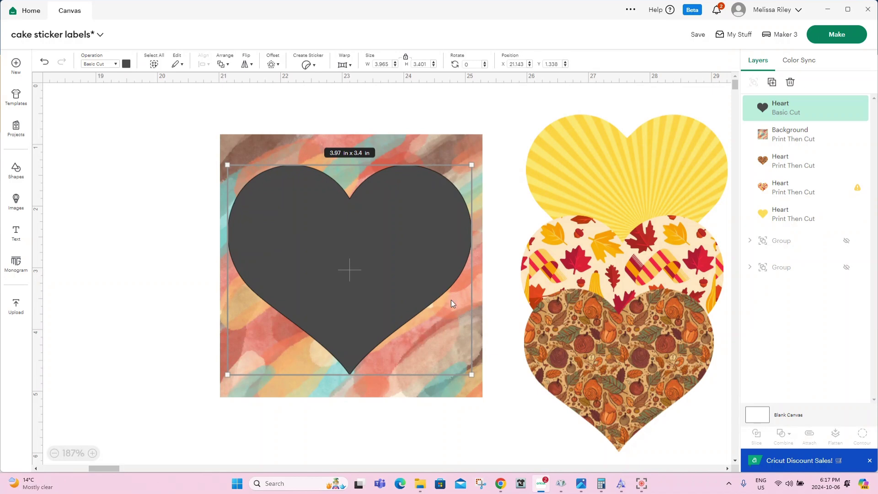
Switch the gray heart to the Pen operation to preview its outline over the pattern, and set it back to Basic Cut
click(116, 64)
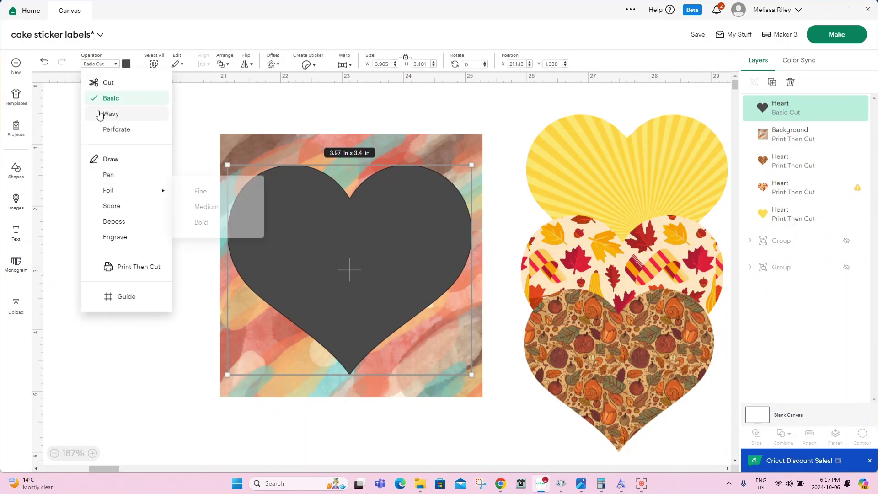
click(116, 176)
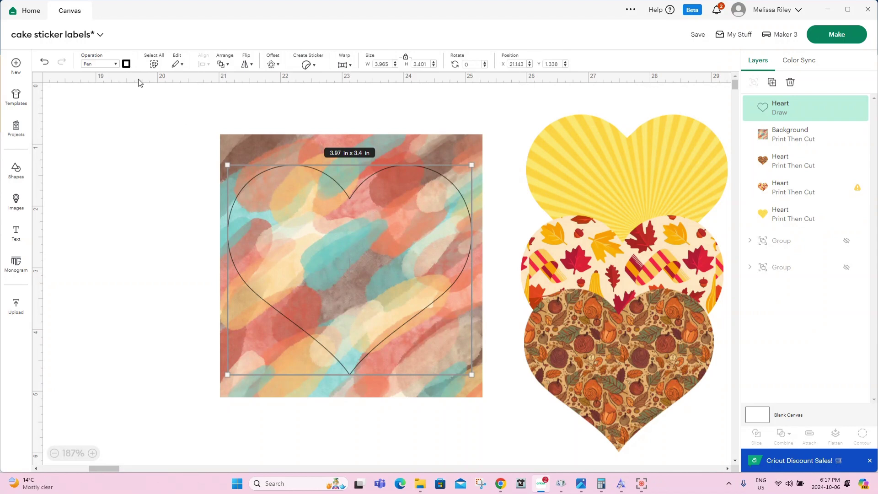
click(110, 65)
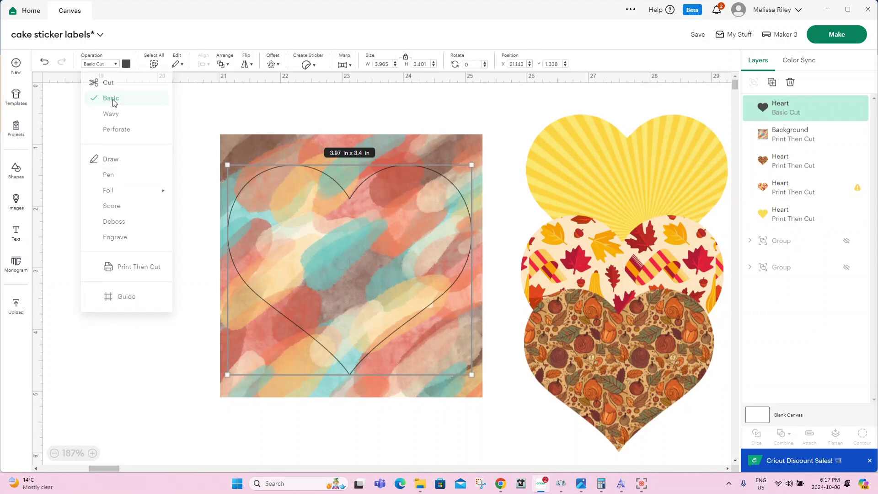
click(111, 99)
click(125, 263)
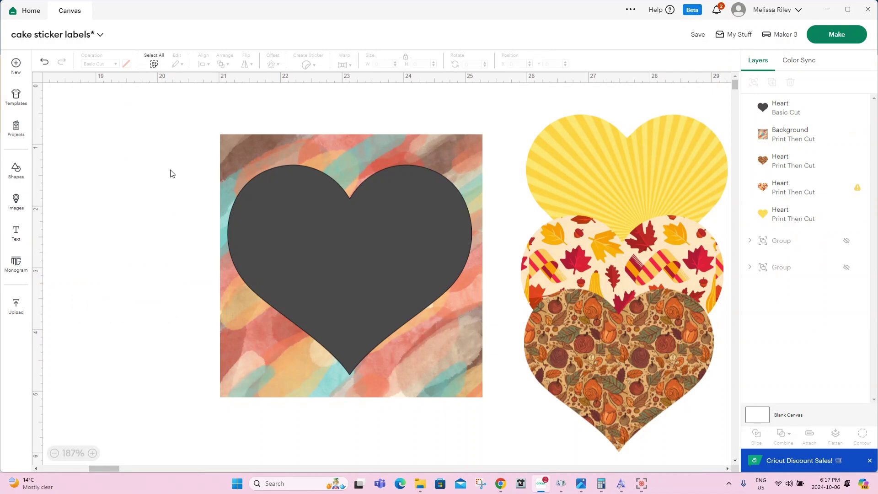
Slice the brushstroke square with the gray heart, and delete the gray heart and the leftover square frame
drag(141, 235, 498, 230)
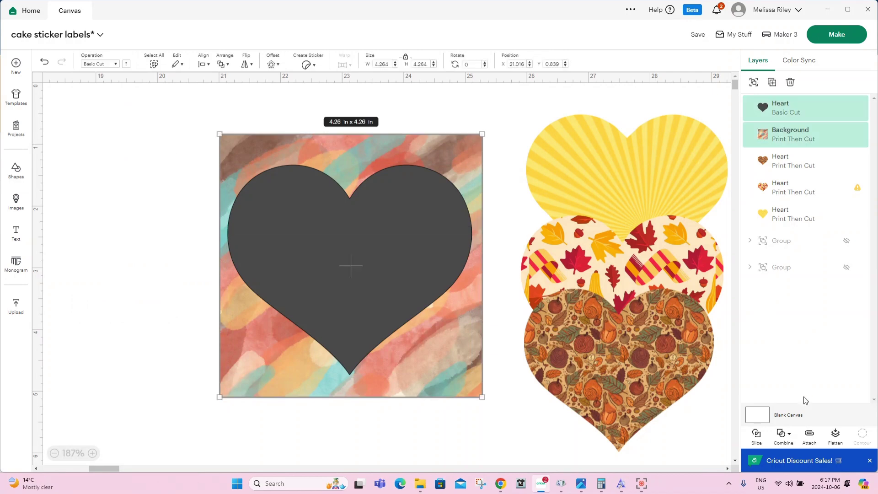
click(756, 434)
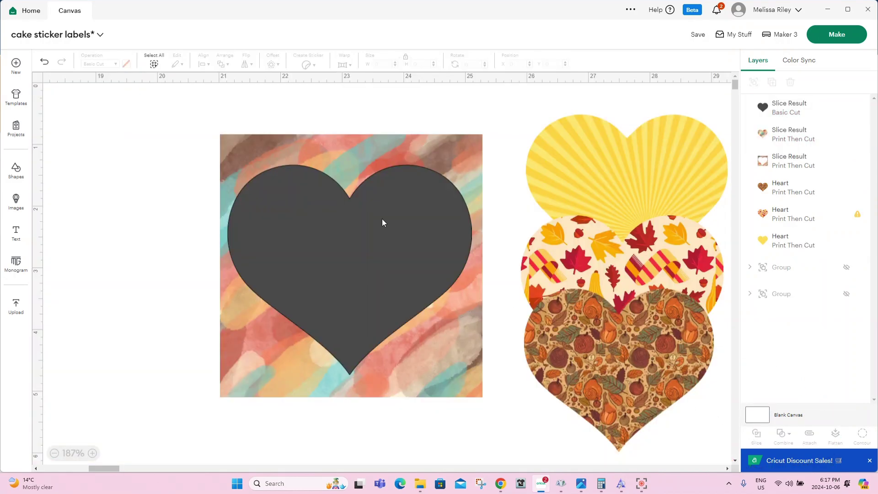
mouse_move(382, 219)
mouse_down()
mouse_move(337, 255)
mouse_move(304, 261)
mouse_up()
key(Delete)
click(463, 371)
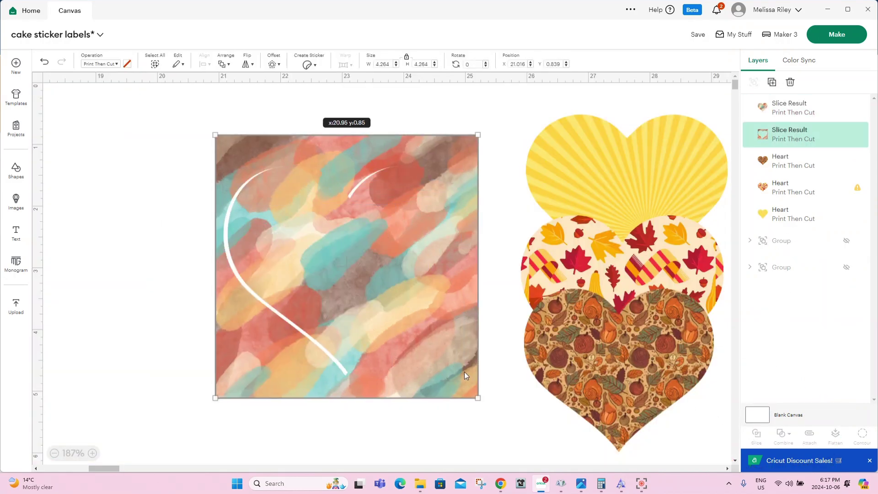
key(Delete)
Shrink the sliced brushstroke heart and place it overlapping the yellow and leaf-patterned hearts
drag(438, 270, 568, 310)
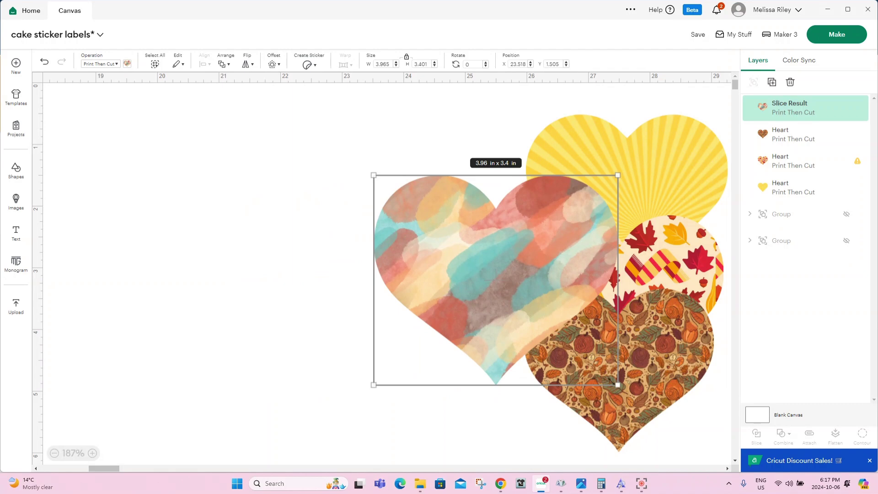
drag(618, 384, 526, 306)
drag(502, 259, 680, 233)
Add a text layer containing a first name and look through the bookmarked fonts
click(16, 239)
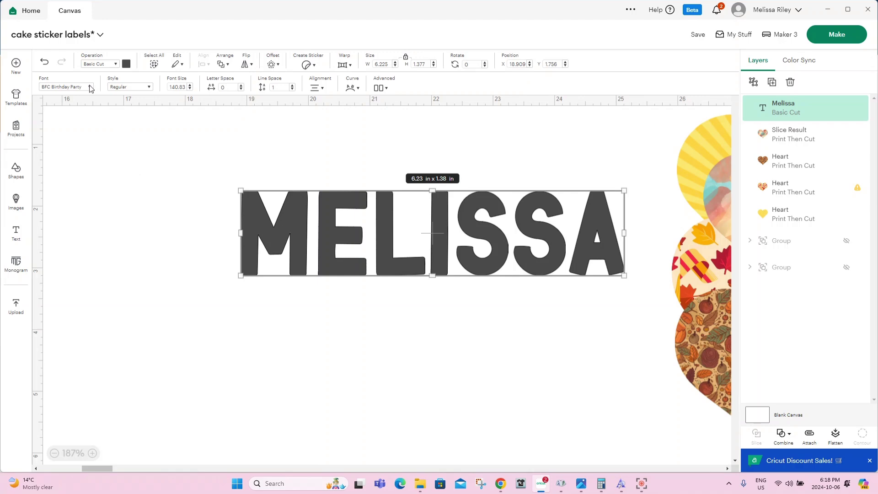
click(90, 88)
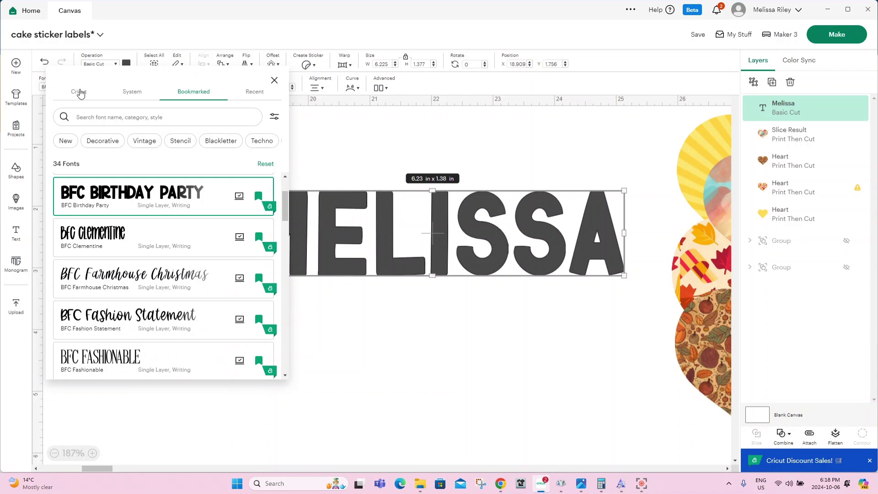
click(362, 151)
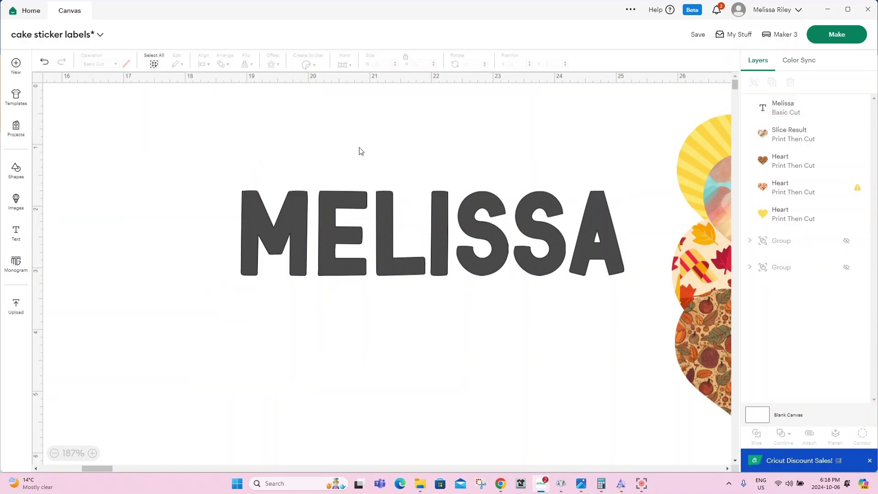
Set the name text to Print Then Cut and change its print type to Pattern
click(349, 212)
click(116, 67)
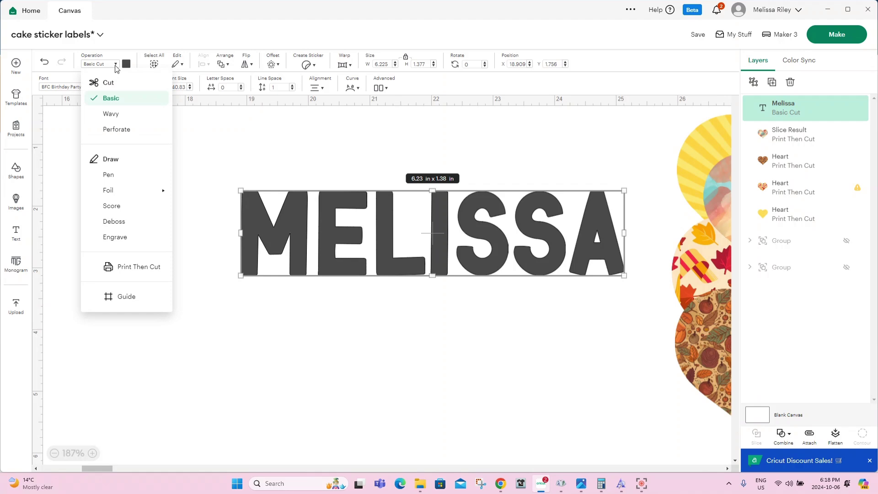
click(121, 265)
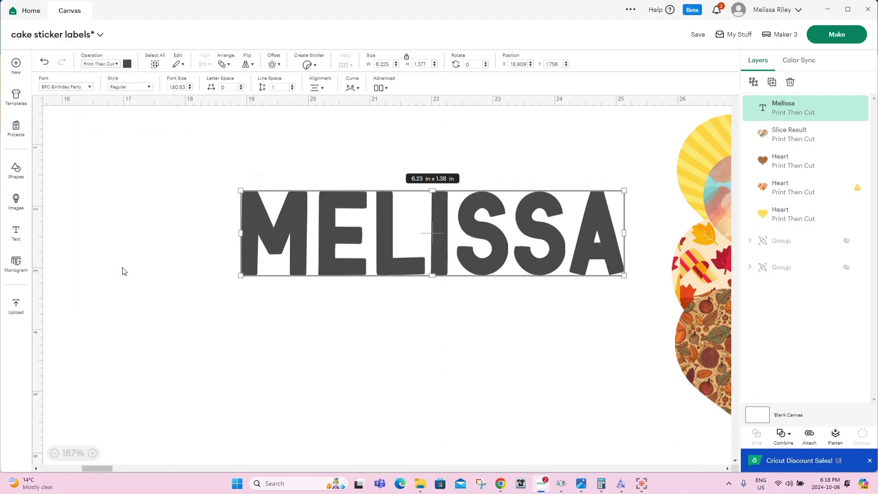
click(128, 65)
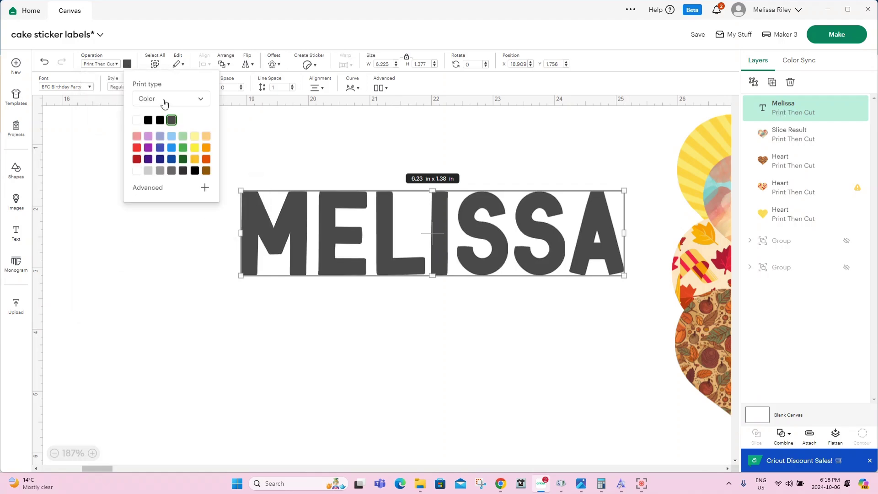
click(178, 103)
click(171, 137)
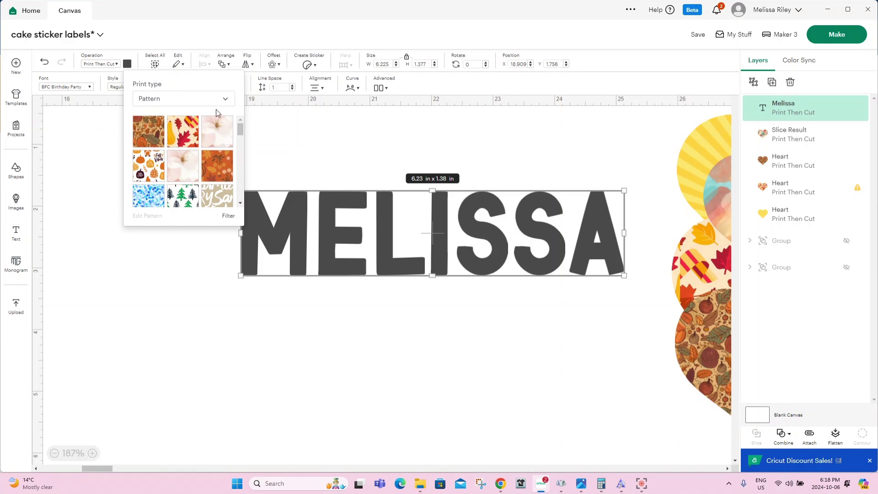
Fill the name text with the yellow-orange watercolor pattern and move it lower on the canvas
scroll(220, 166, down, 3)
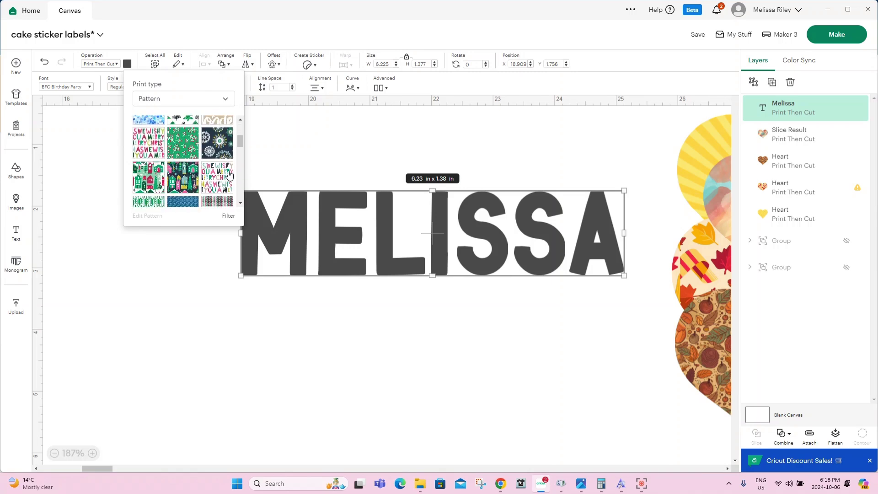
scroll(229, 174, down, 3)
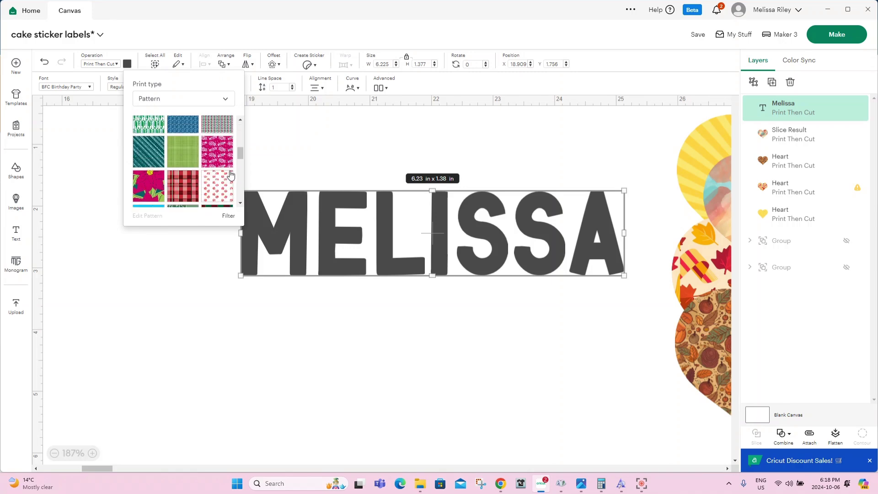
click(183, 163)
scroll(181, 160, down, 3)
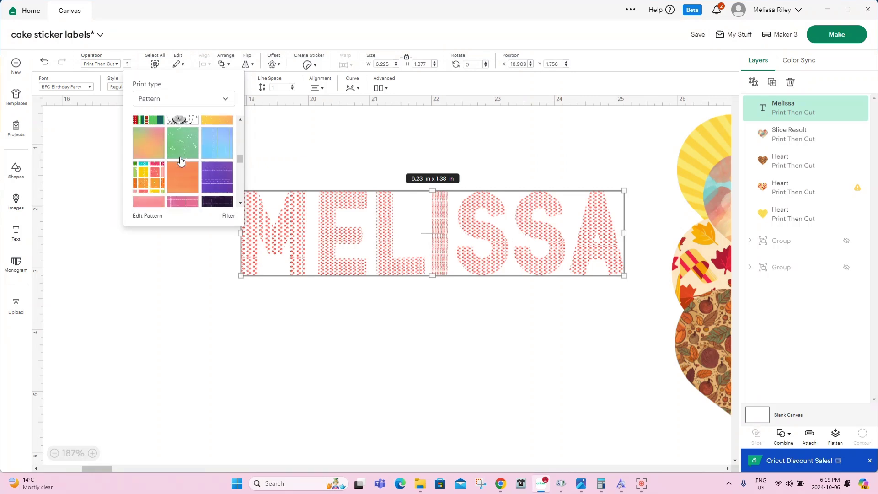
scroll(182, 161, up, 2)
click(206, 154)
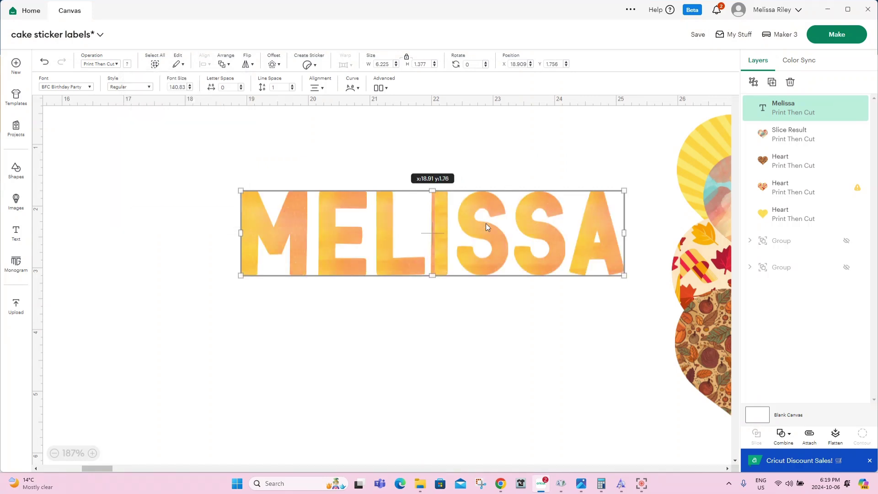
drag(486, 226, 481, 371)
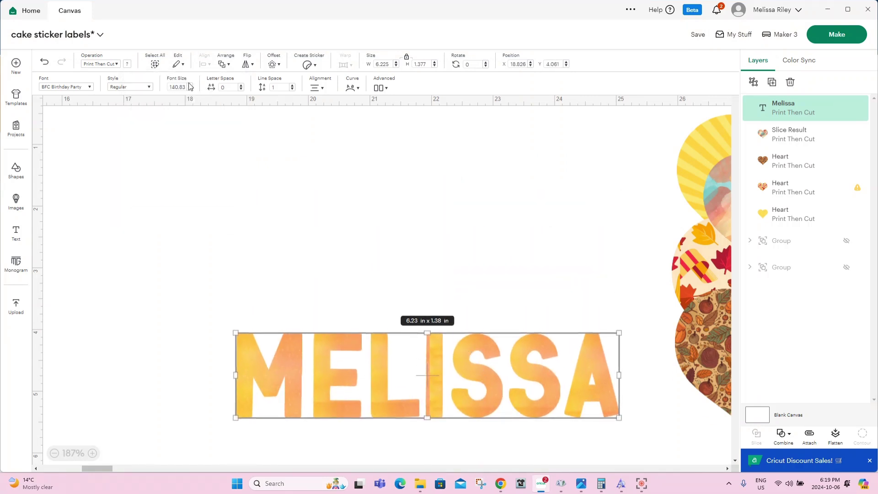
Scale the name text's pattern to 186 and shift the text slightly to the left
click(128, 64)
click(149, 216)
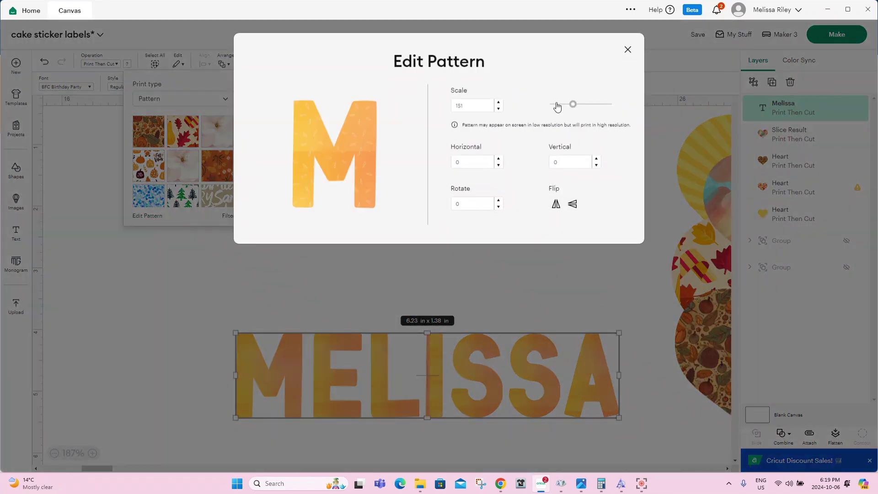
drag(570, 109, 578, 108)
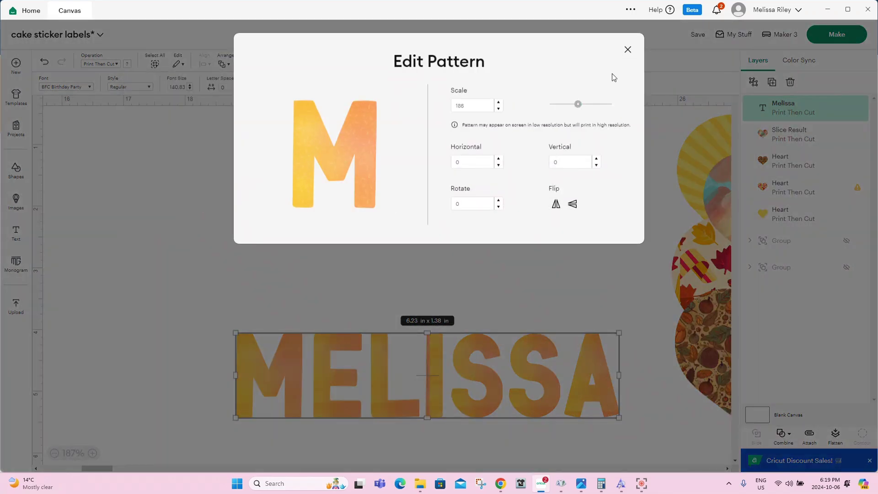
click(629, 57)
drag(483, 368, 461, 366)
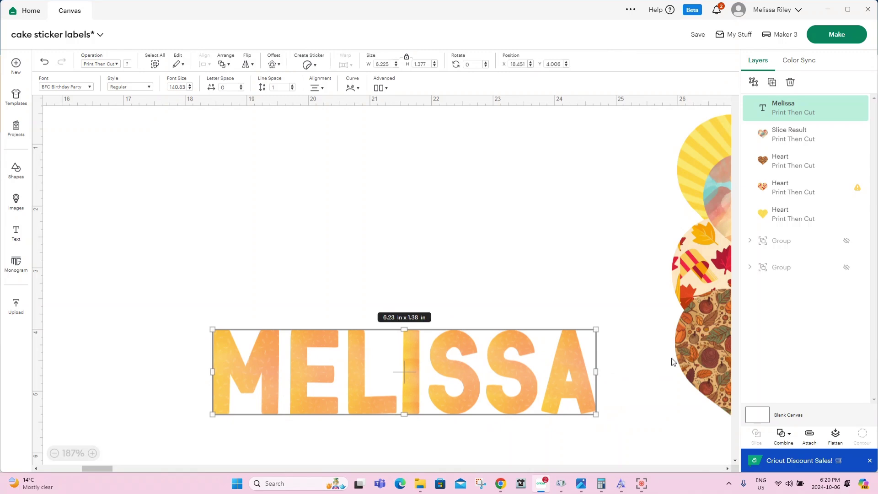
Move the brown pumpkin heart and the maple-leaf heart above the name text, and shrink the brown heart
drag(671, 362, 71, 182)
drag(697, 292, 309, 194)
click(191, 258)
drag(275, 286, 206, 224)
drag(147, 178, 130, 190)
Resize the maple-leaf heart to about 1.95 × 1.67 in and place it beside the brown pumpkin heart
click(421, 239)
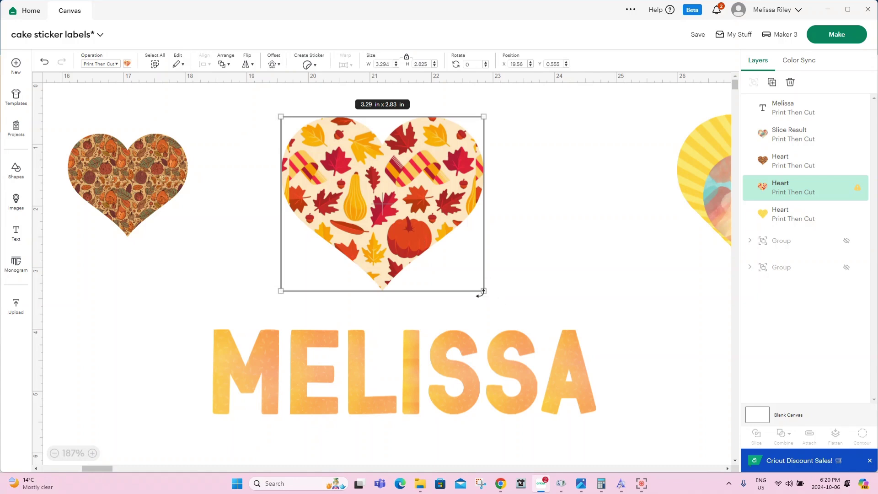
drag(483, 290, 379, 195)
drag(340, 154, 256, 174)
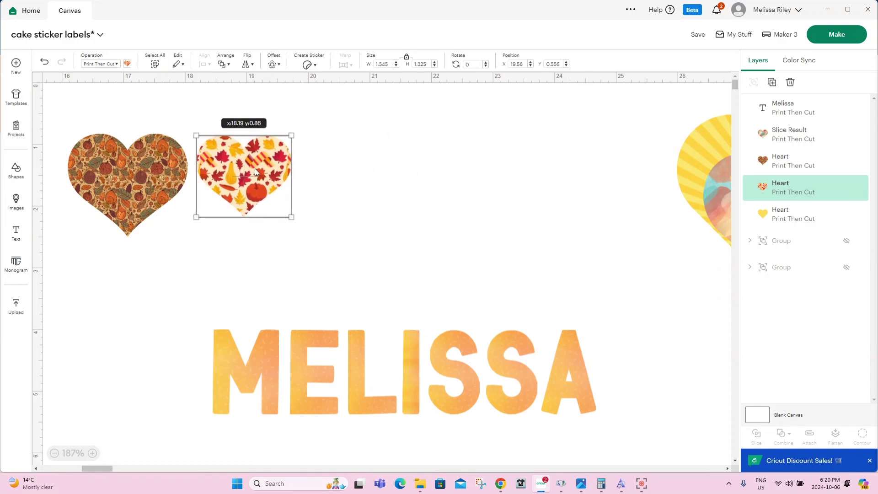
drag(294, 219, 317, 238)
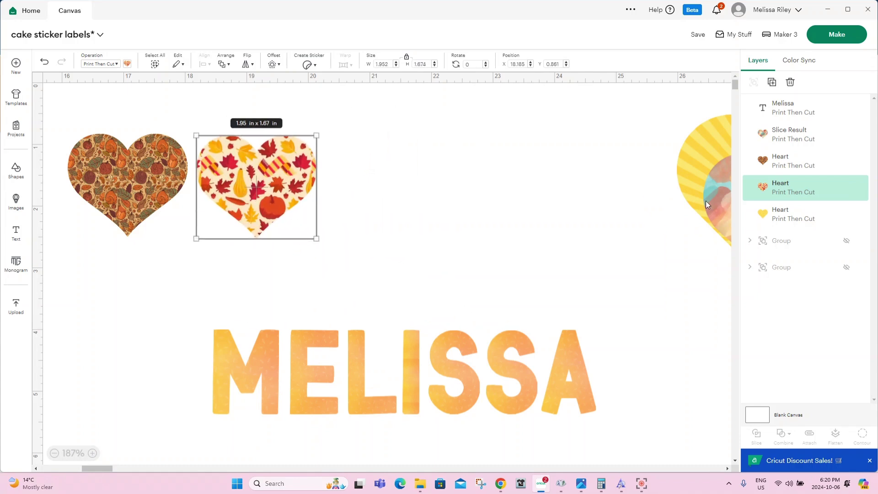
Move the brushstroke heart beside the maple-leaf heart and shrink it to a similar size
drag(706, 204, 409, 180)
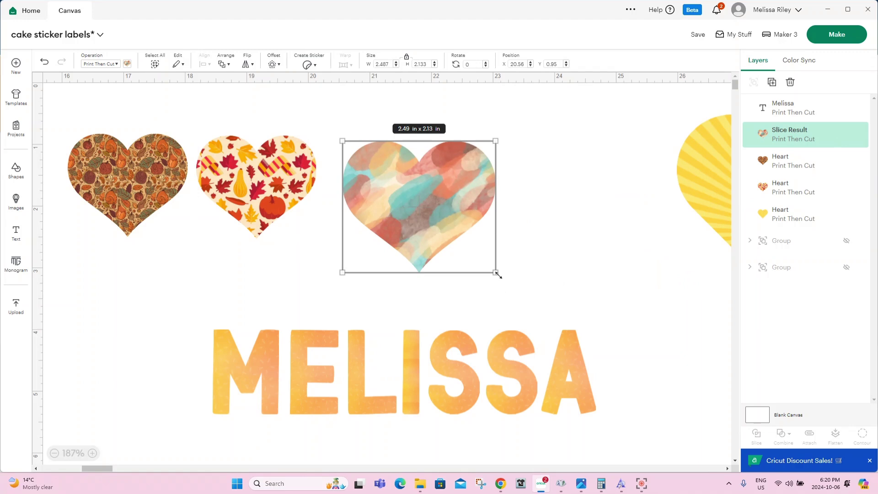
drag(495, 273, 465, 245)
drag(421, 191, 408, 189)
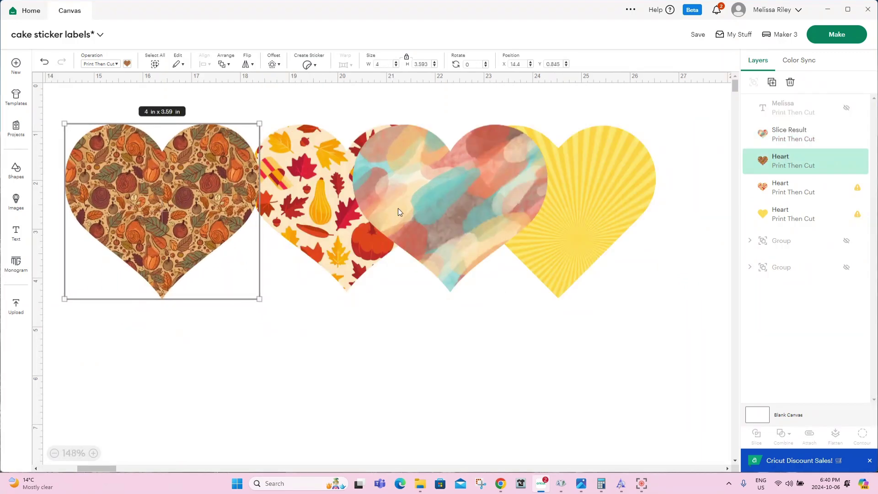
Spread the overlapping hearts apart on the canvas, placing the brushstroke heart below the maple-leaf heart
drag(397, 208, 460, 337)
drag(284, 182, 319, 178)
drag(555, 180, 605, 178)
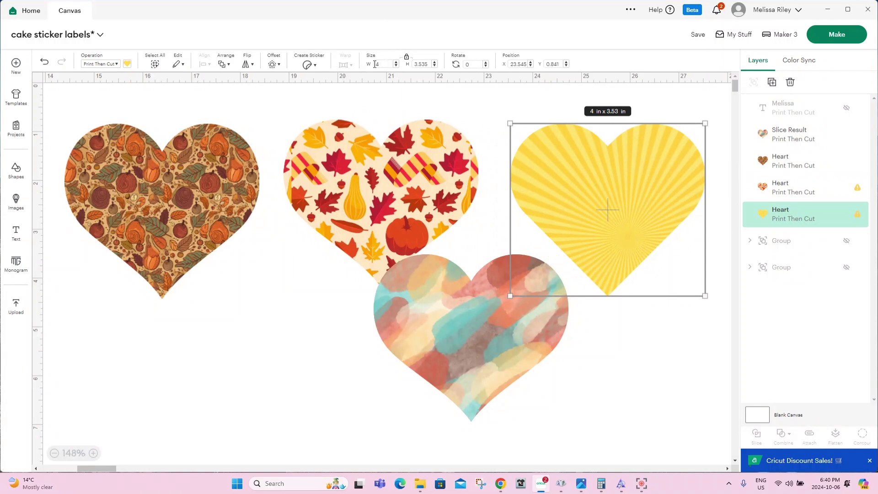
drag(456, 344, 354, 376)
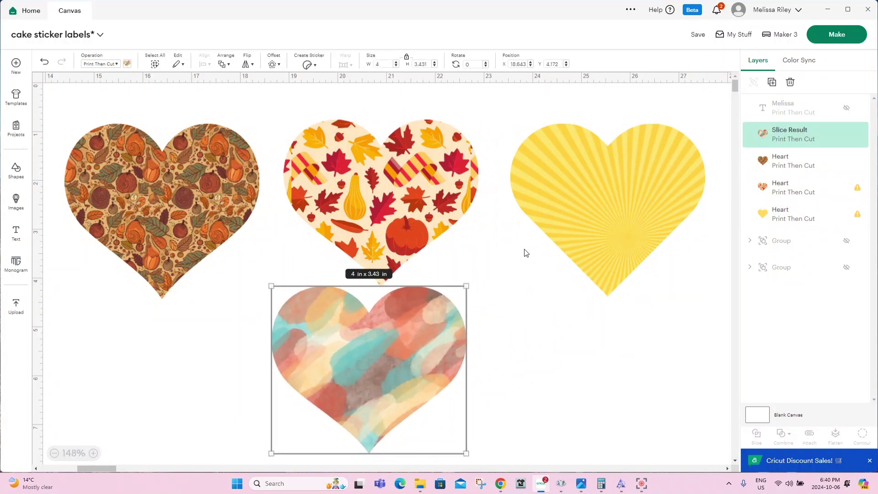
drag(548, 244, 541, 275)
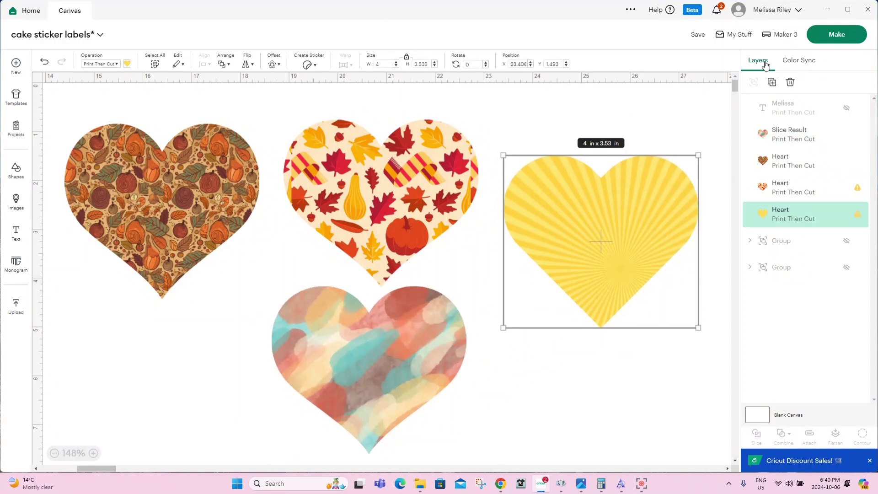
Send the project to mat preparation and move the brushstroke heart from the second mat to the first mat
click(837, 34)
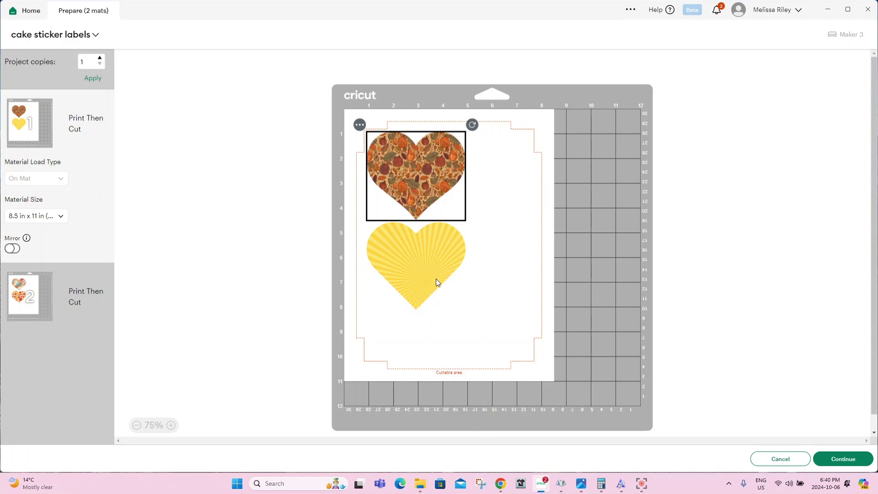
click(22, 292)
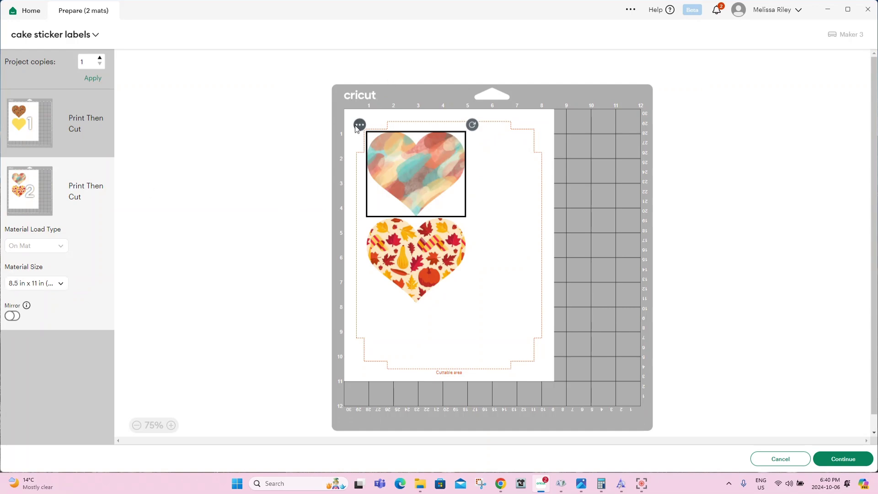
click(361, 126)
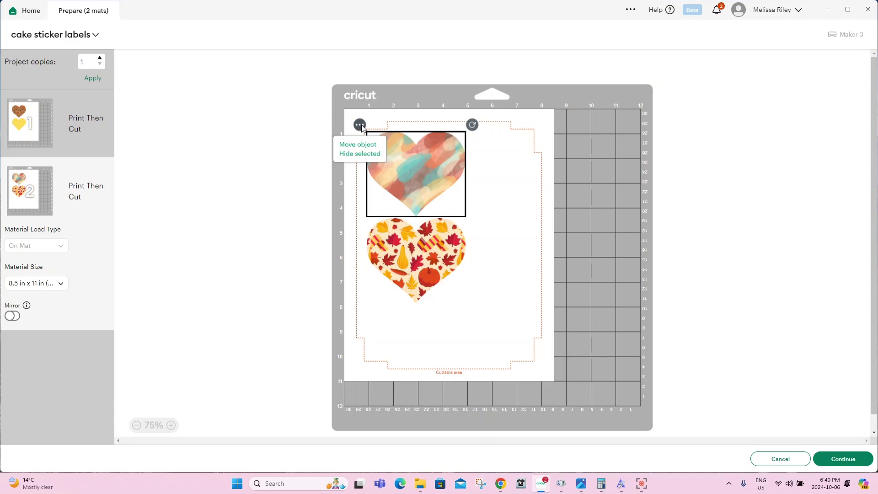
click(360, 146)
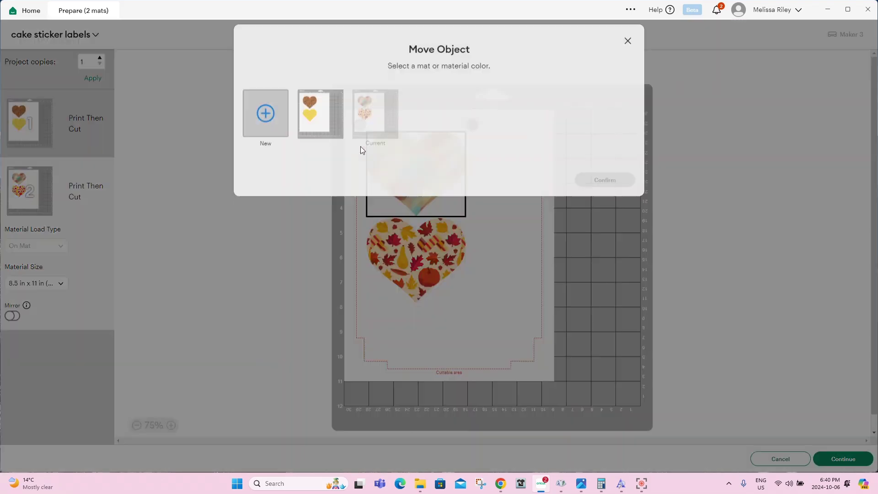
click(333, 124)
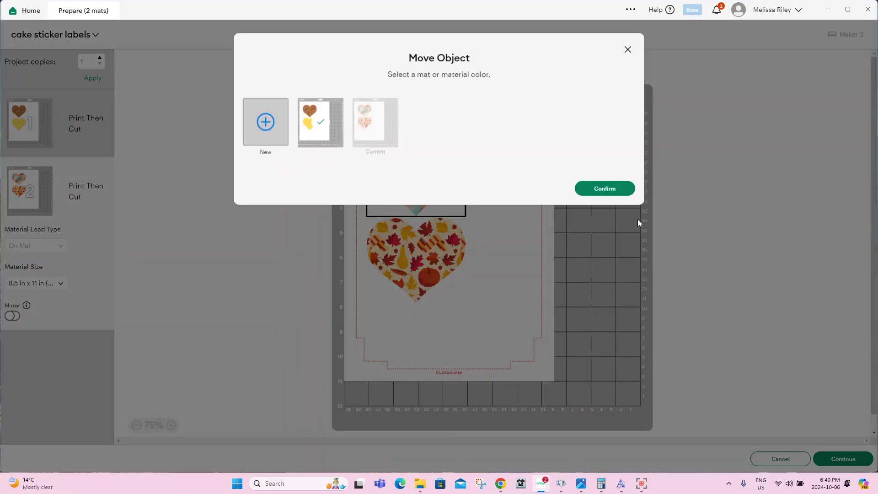
click(596, 187)
Rearrange the brown and yellow hearts on the first mat so they clear the brushstroke heart
drag(449, 168, 527, 198)
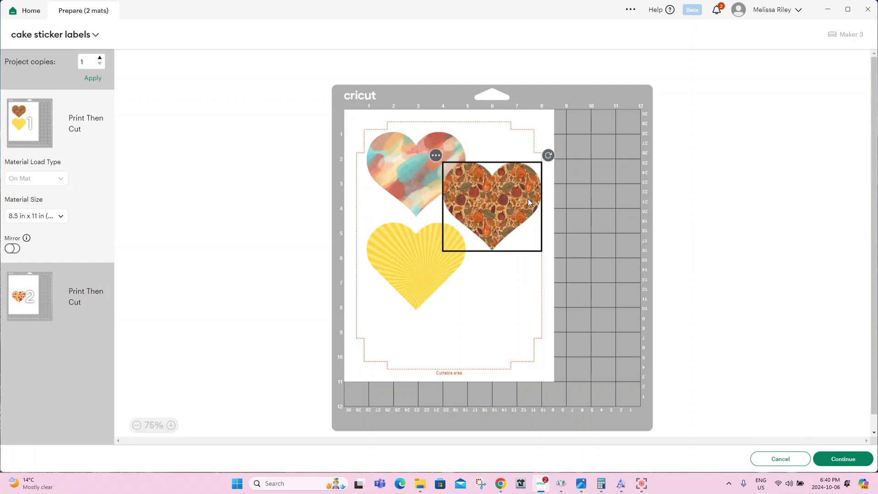
drag(405, 263, 404, 317)
drag(484, 226, 485, 245)
drag(426, 294, 397, 262)
click(499, 231)
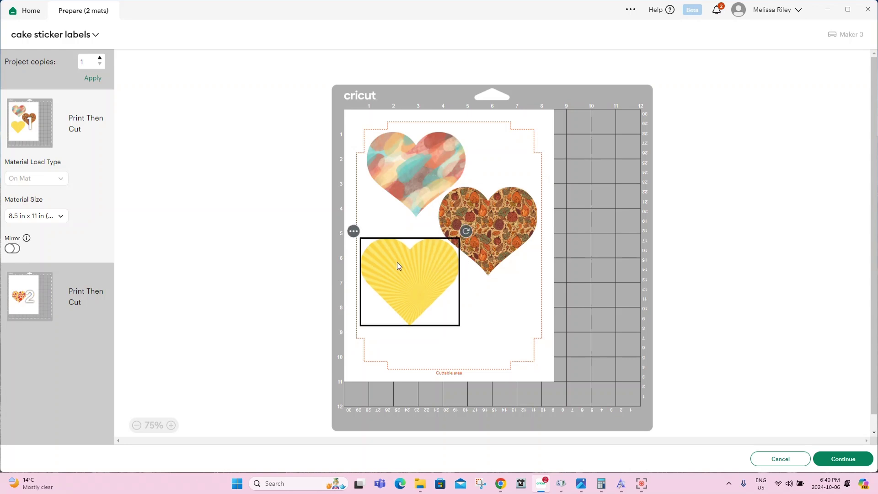
Move the maple-leaf heart from the second mat to the first mat
click(63, 300)
click(359, 212)
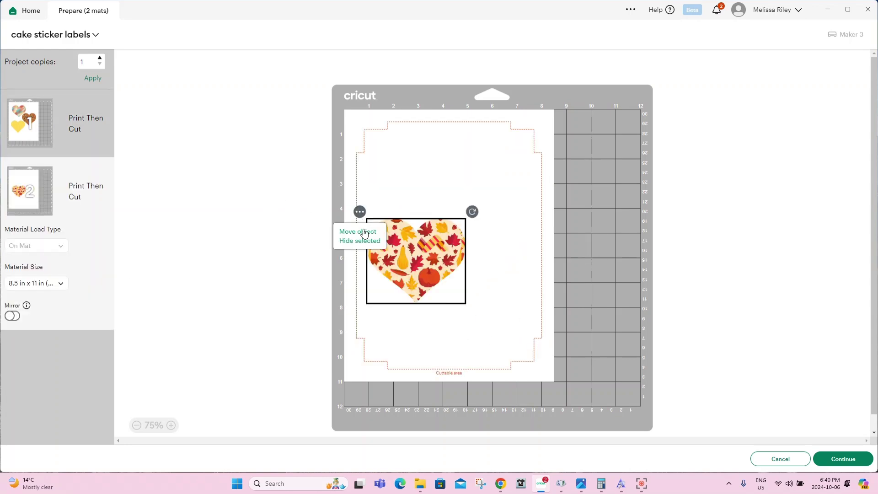
click(364, 231)
click(320, 123)
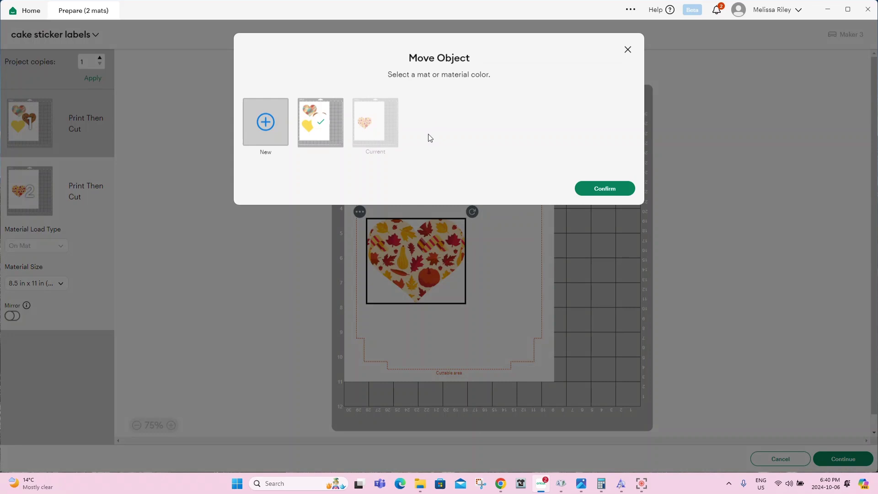
click(604, 189)
Arrange the four hearts in a staggered layout within the first mat's cuttable area, with the yellow heart at the lower right
drag(446, 264, 503, 312)
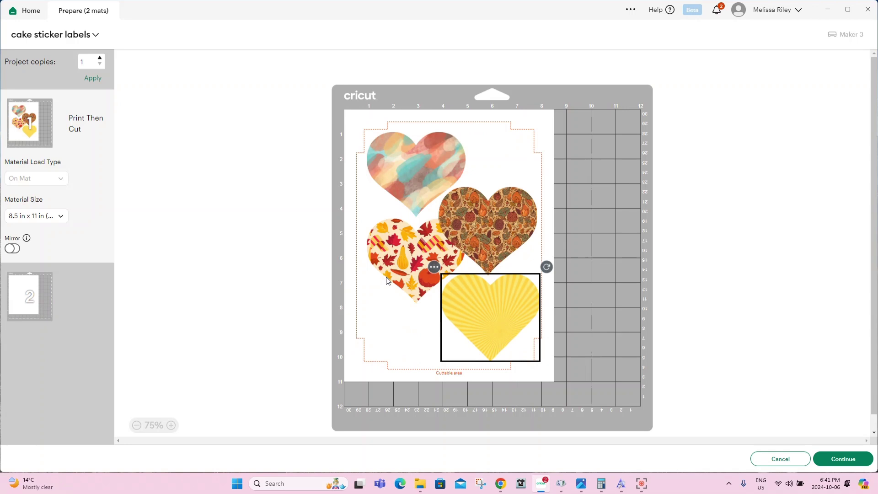
drag(400, 258, 393, 293)
drag(475, 298, 479, 305)
drag(404, 261, 400, 267)
drag(501, 215, 503, 213)
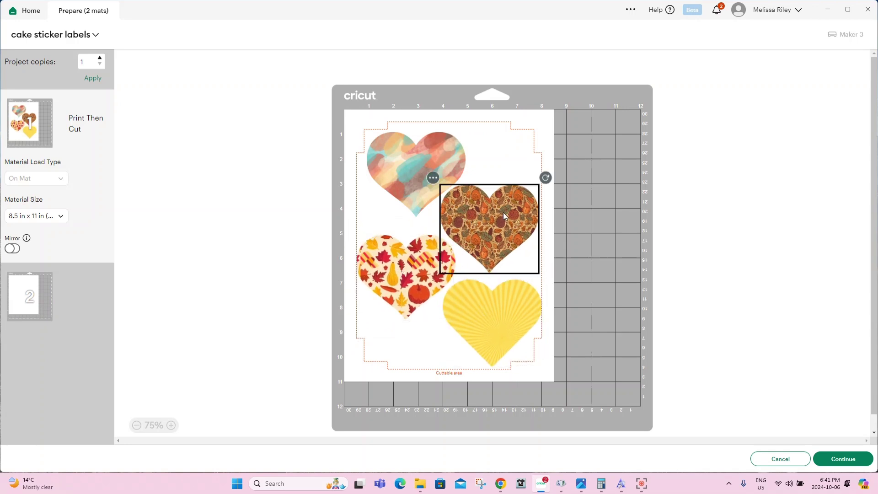
drag(442, 164, 454, 157)
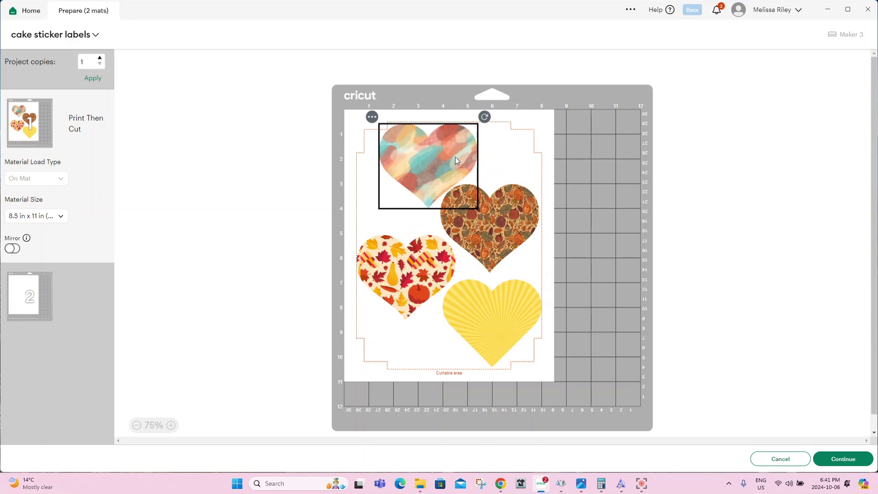
drag(496, 234, 506, 233)
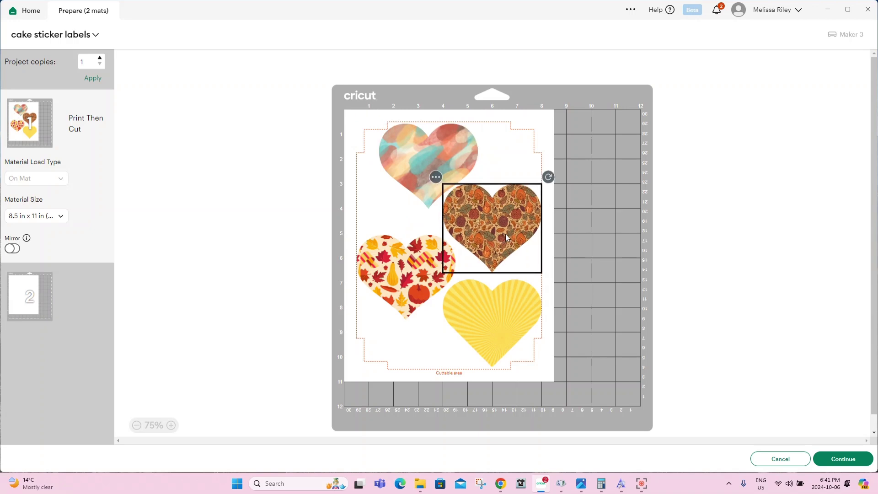
drag(379, 278, 382, 276)
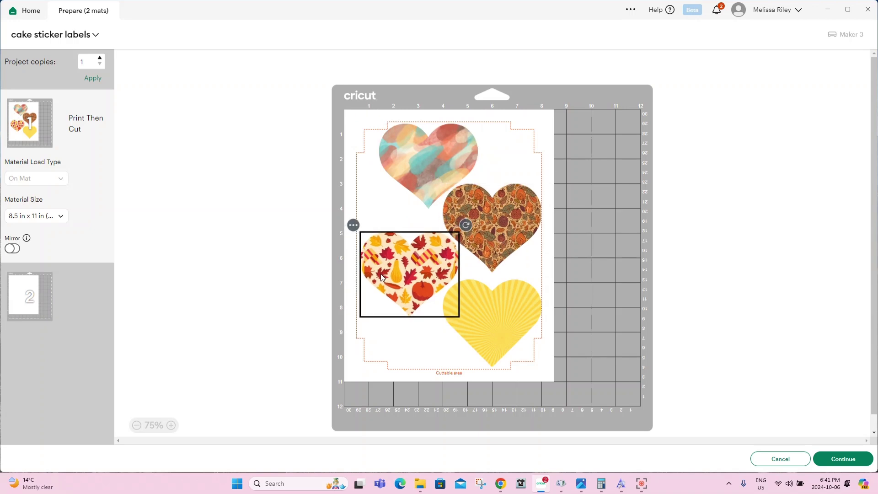
click(714, 202)
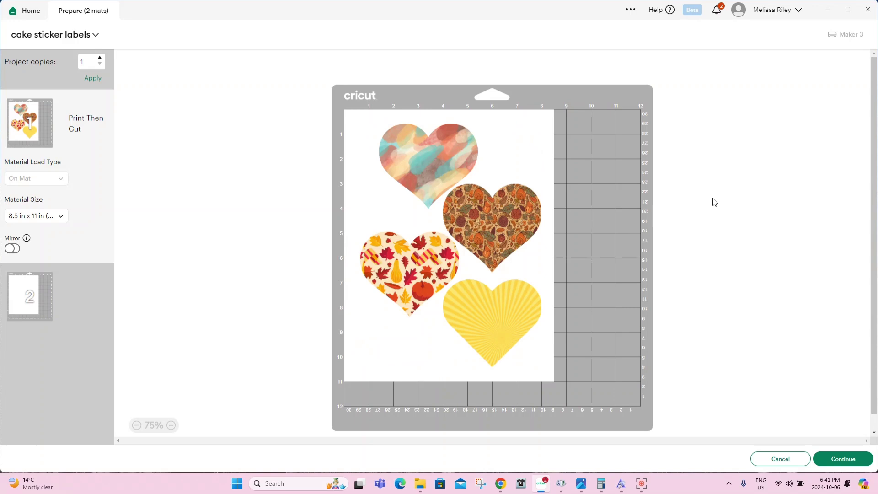
Rotate the yellow heart upside down and fit it below the brown heart, inside the cuttable area
click(521, 300)
mouse_move(547, 273)
mouse_down()
mouse_move(567, 329)
mouse_move(425, 361)
mouse_move(545, 275)
mouse_move(549, 291)
mouse_move(369, 300)
mouse_move(369, 345)
mouse_move(548, 273)
mouse_up()
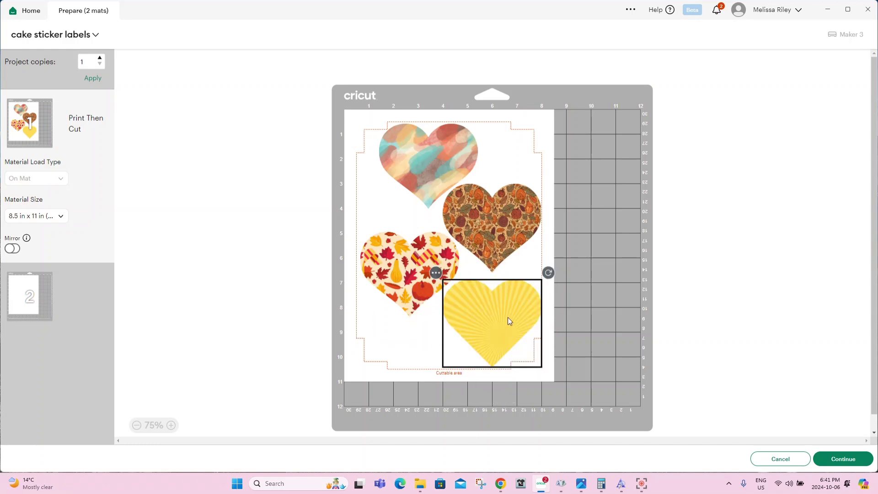
drag(508, 316, 492, 269)
drag(534, 229, 421, 325)
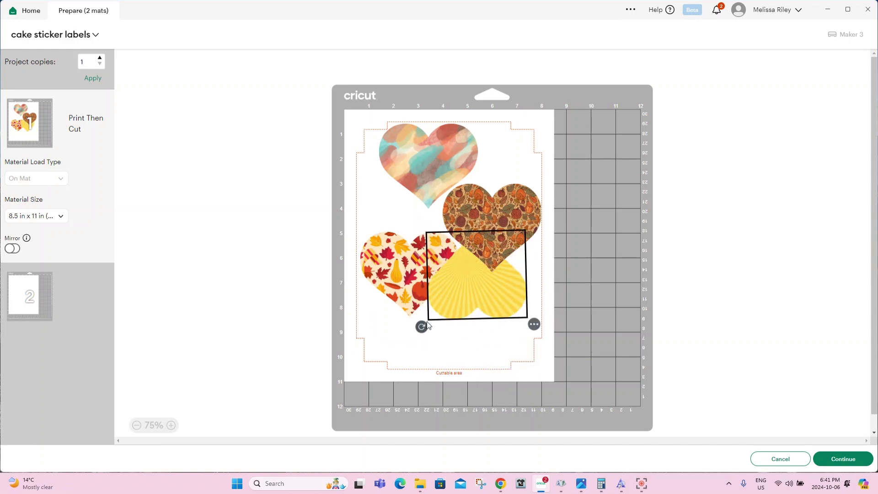
drag(505, 275, 489, 331)
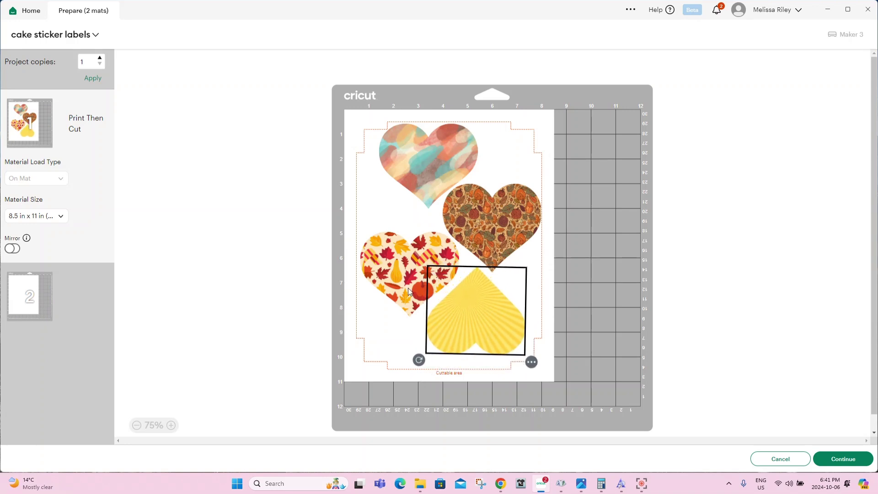
Move the brushstroke heart toward the page's upper-left corner and rotate it so its tip points right
mouse_move(443, 180)
mouse_down()
mouse_move(442, 171)
mouse_move(430, 181)
mouse_up()
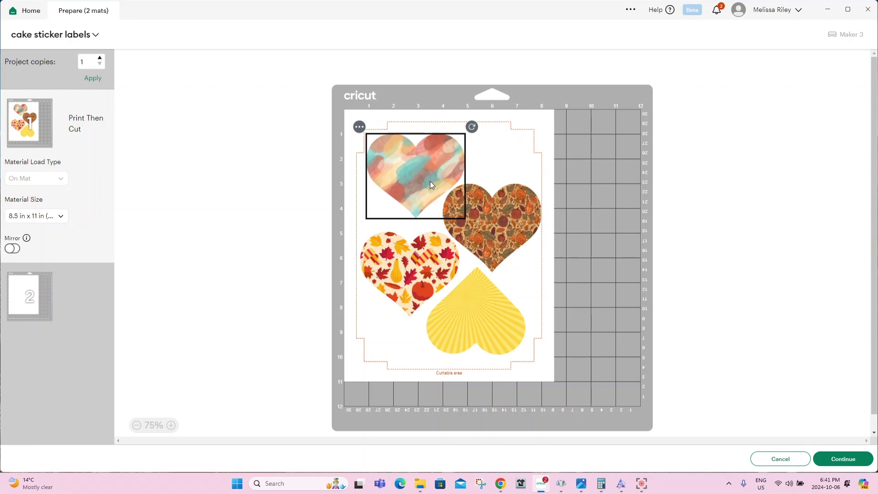
drag(472, 125, 419, 172)
key(ctrl+z)
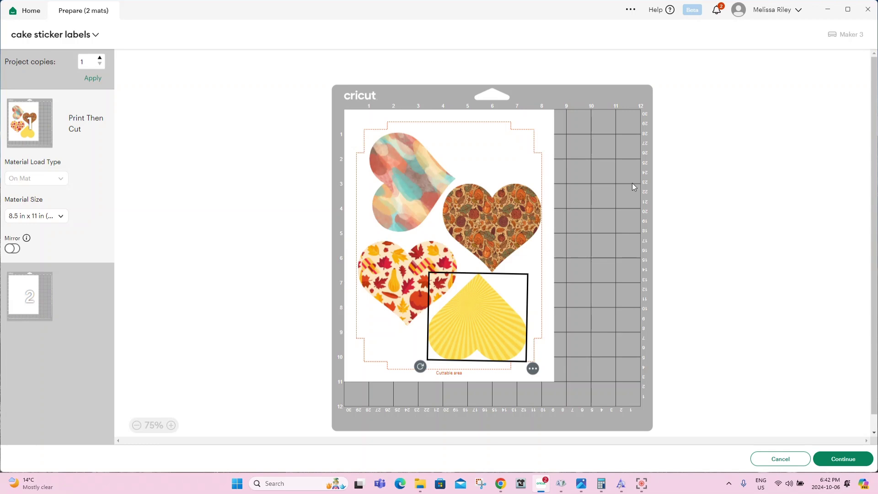
Continue to the make stage and send the arranged heart page to the printer
click(843, 458)
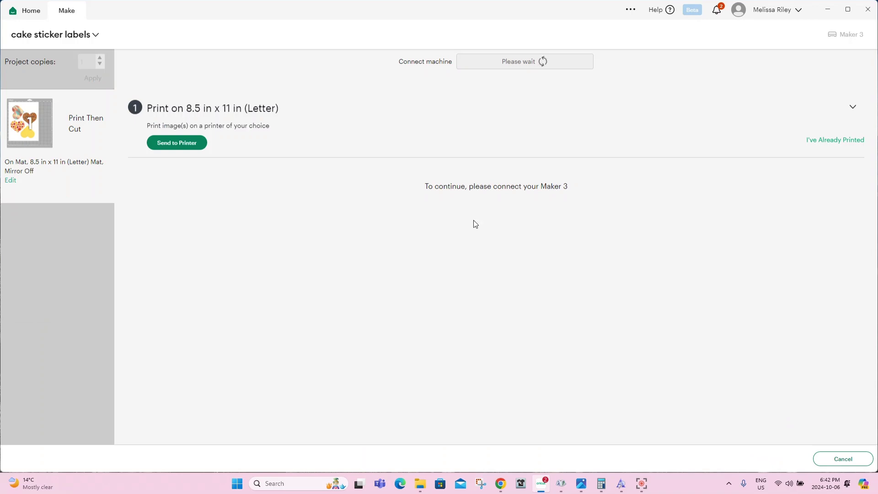
click(183, 142)
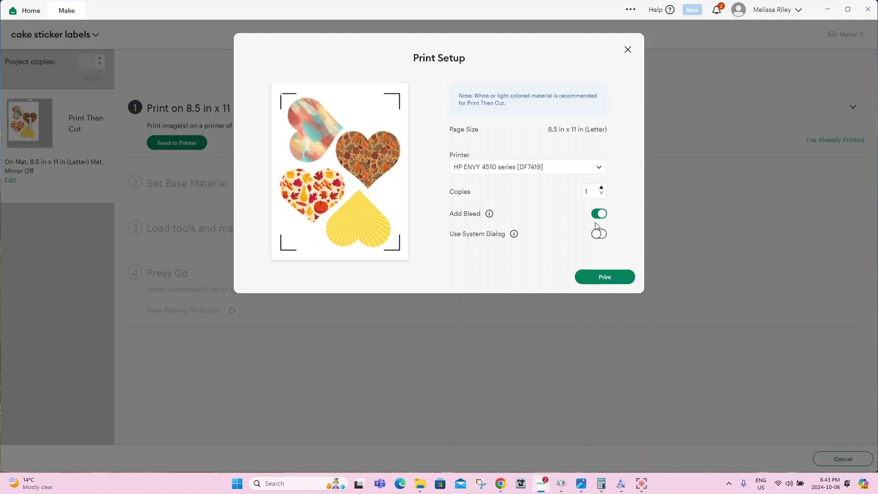
click(609, 280)
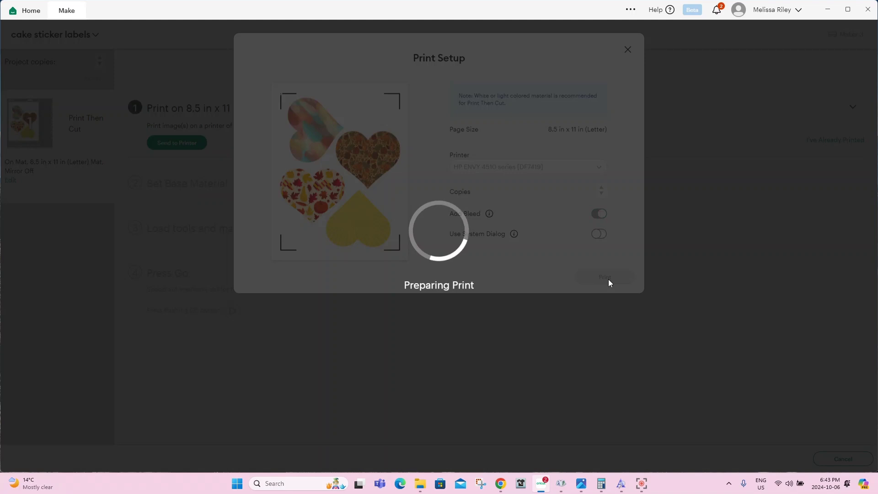